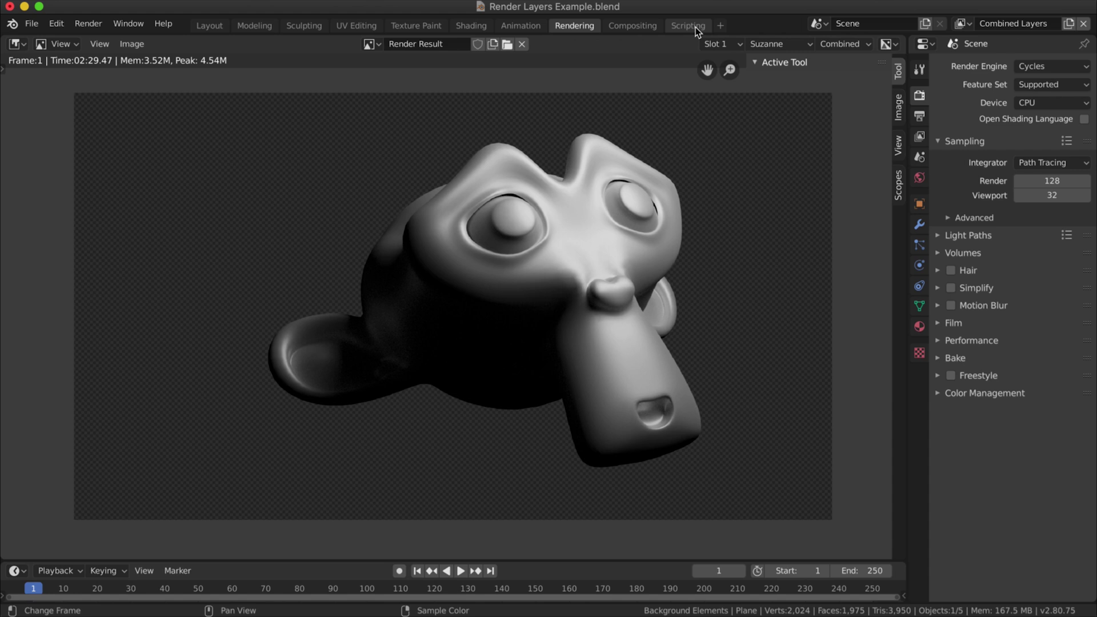
Preview the Background Elements and Suzanne layer renders, then display the Combined Layers render.
left_click(805, 47)
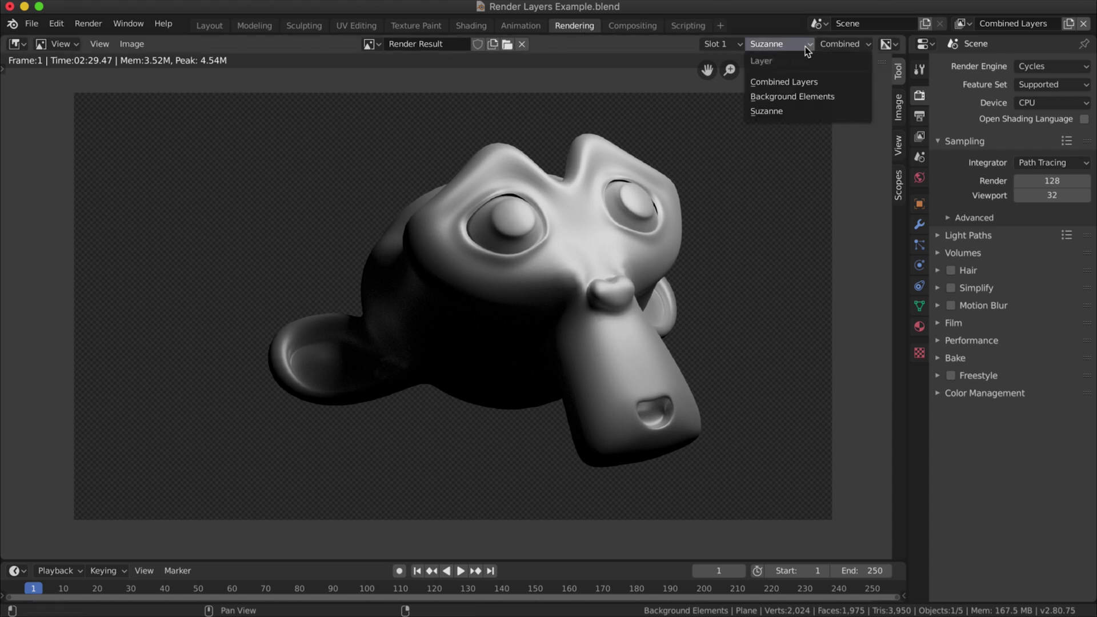
left_click(796, 98)
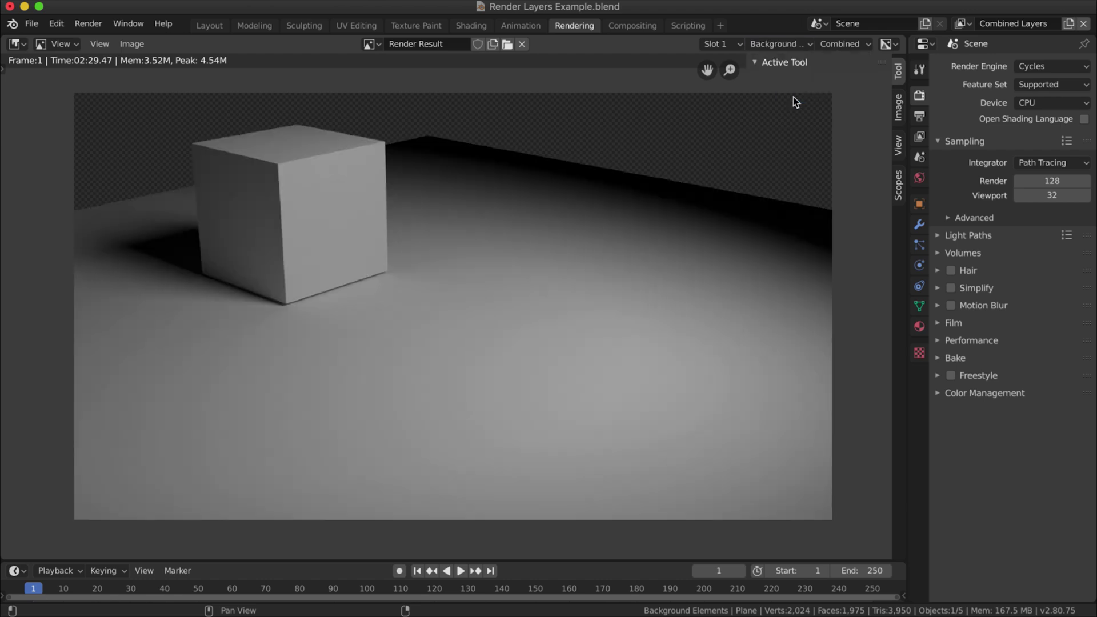
left_click(794, 45)
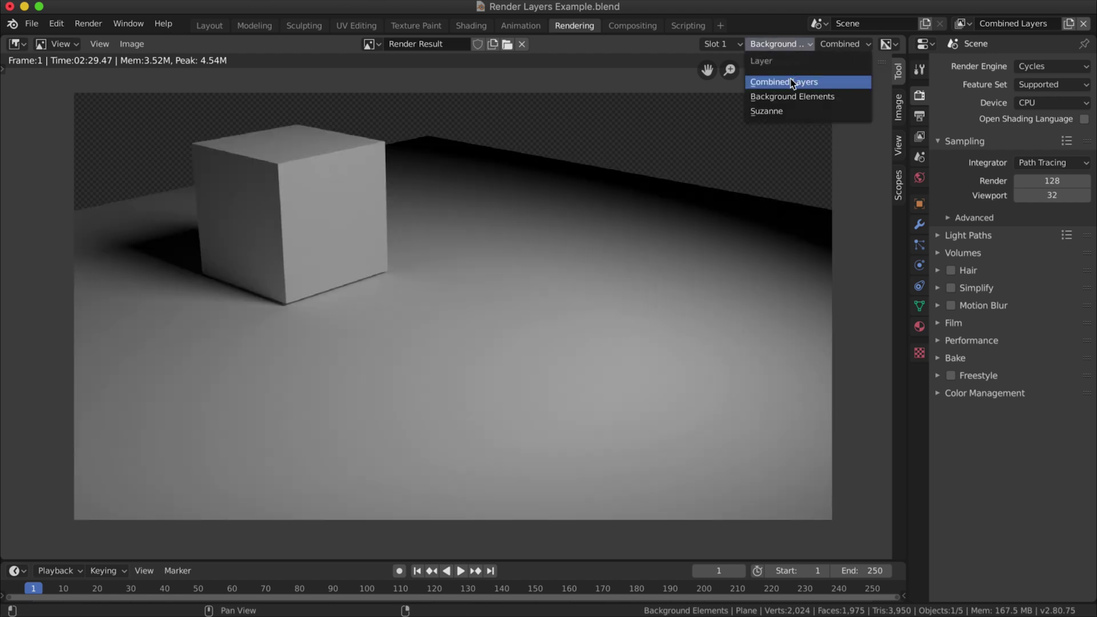
left_click(797, 111)
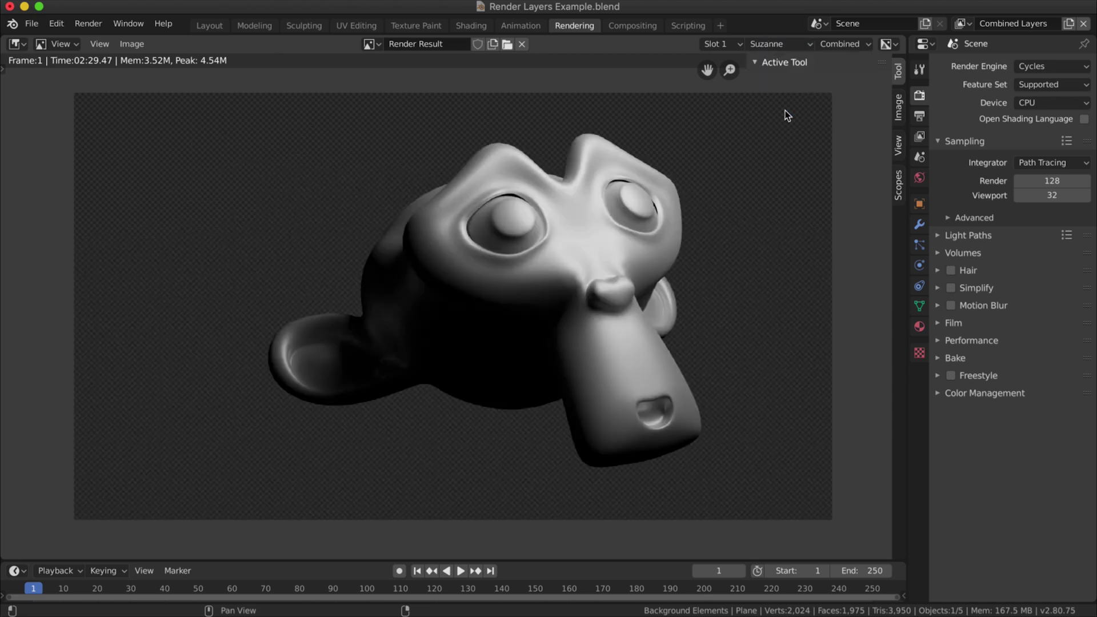
left_click(797, 45)
left_click(793, 98)
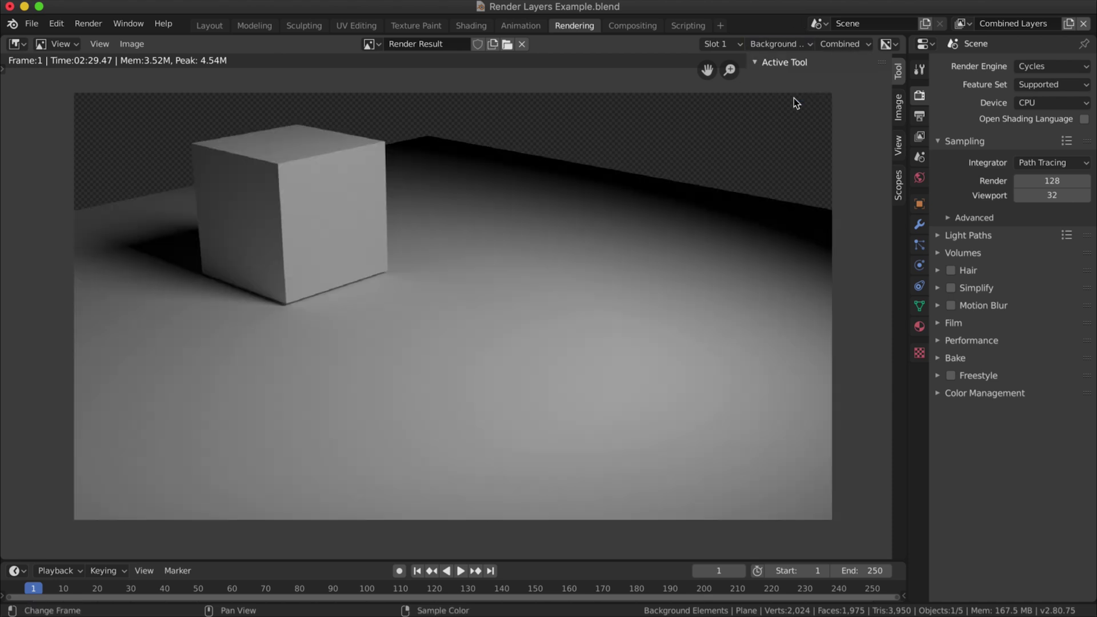
left_click(791, 44)
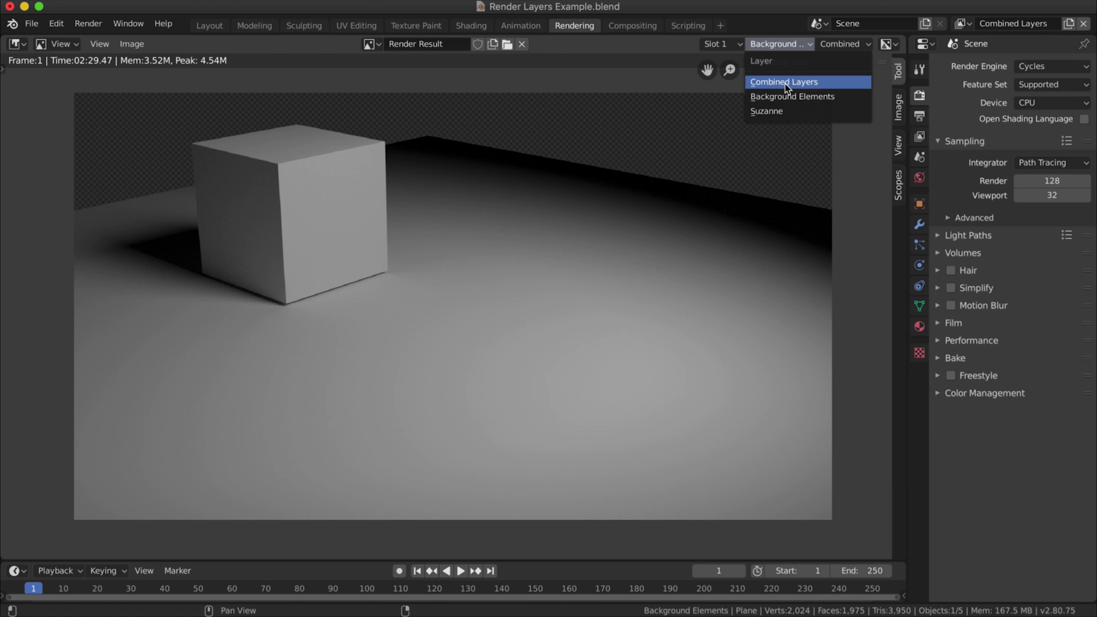
left_click(788, 85)
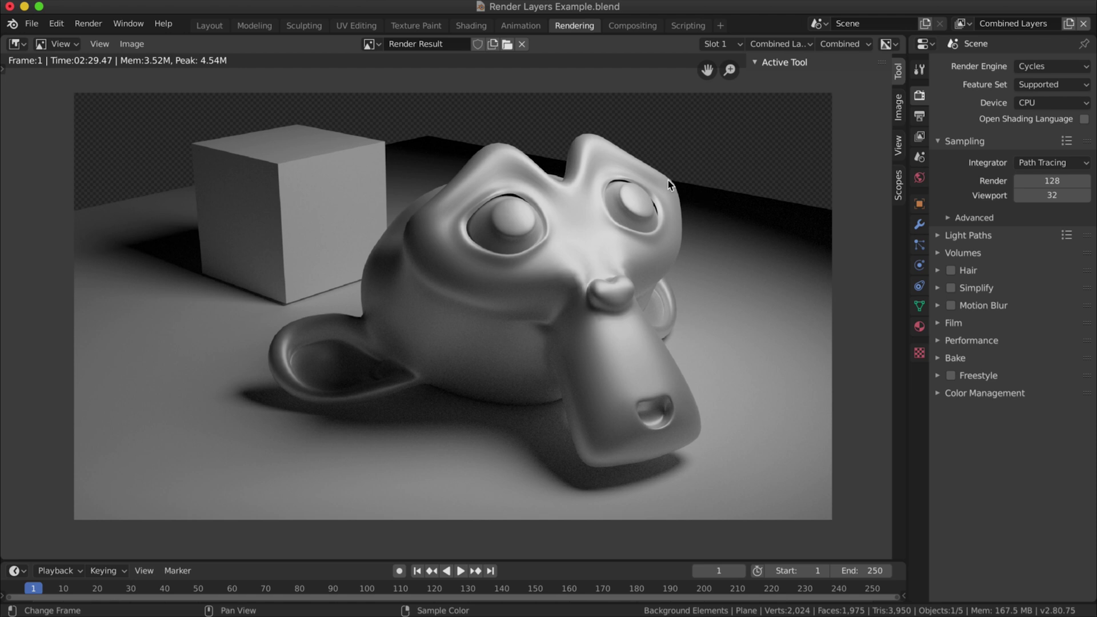
Switch to the Layout workspace to see the scene and its collections.
left_click(210, 26)
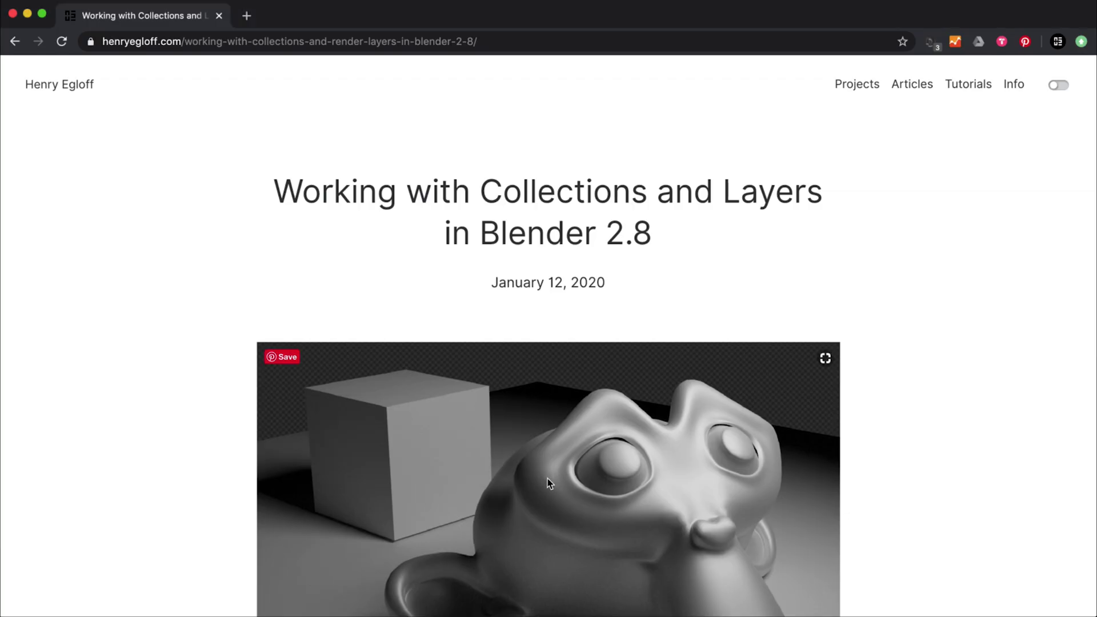
scroll(548, 479, "down", 5)
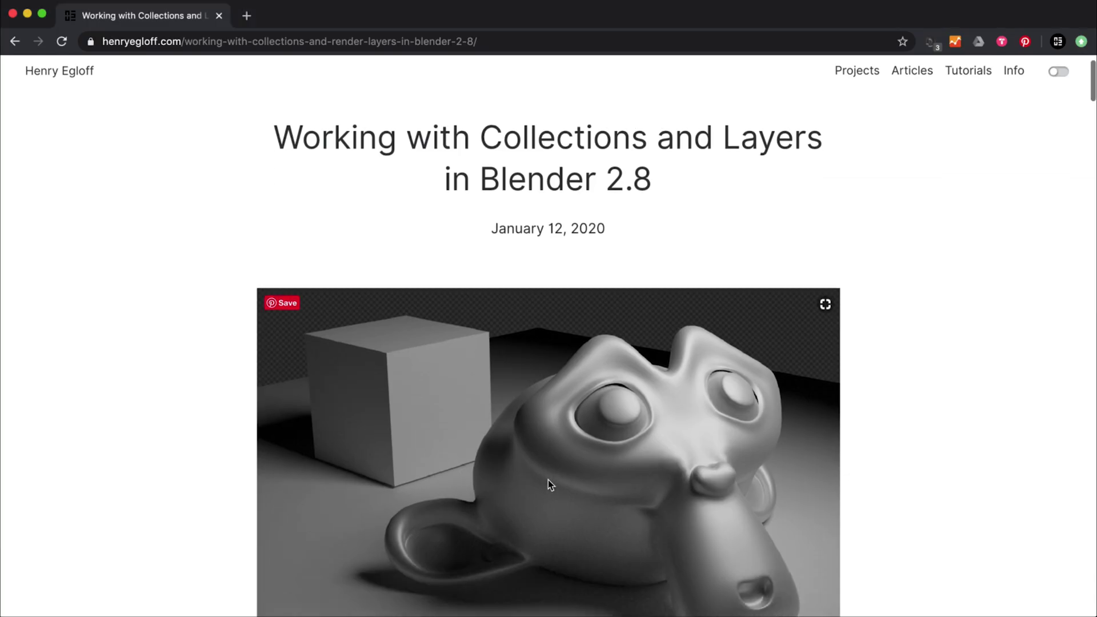
scroll(547, 485, "down", 20)
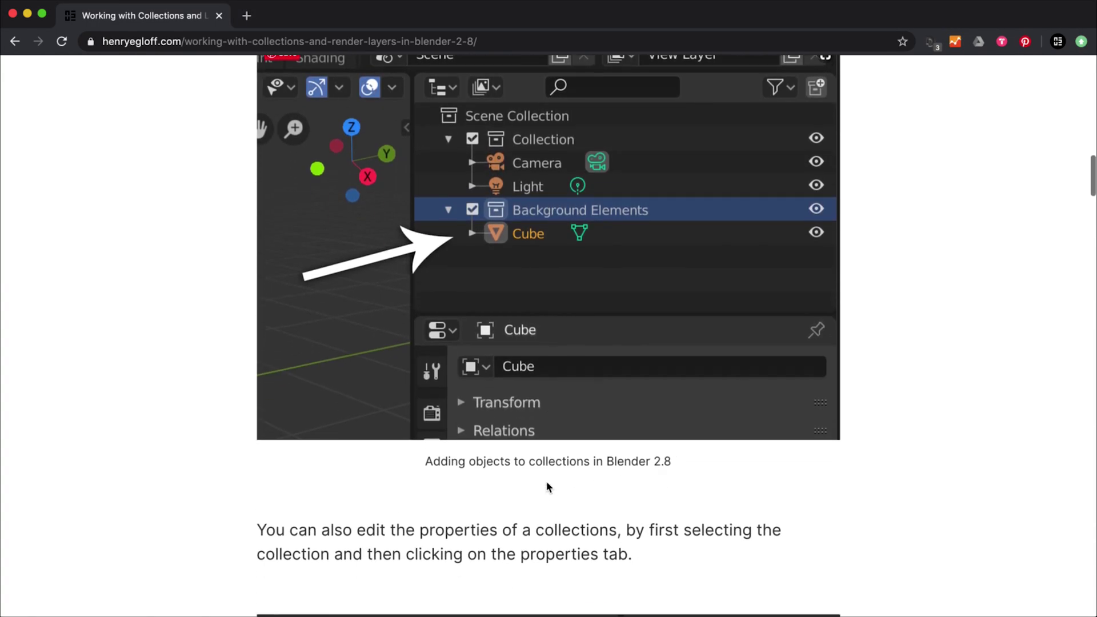
scroll(547, 483, "down", 15)
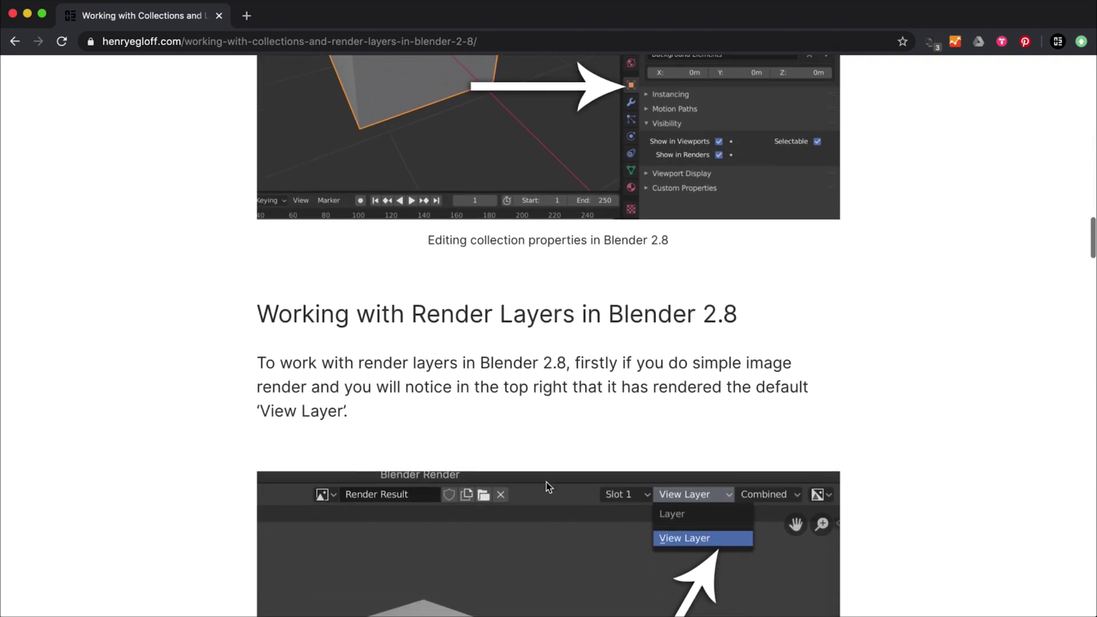
scroll(547, 486, "down", 16)
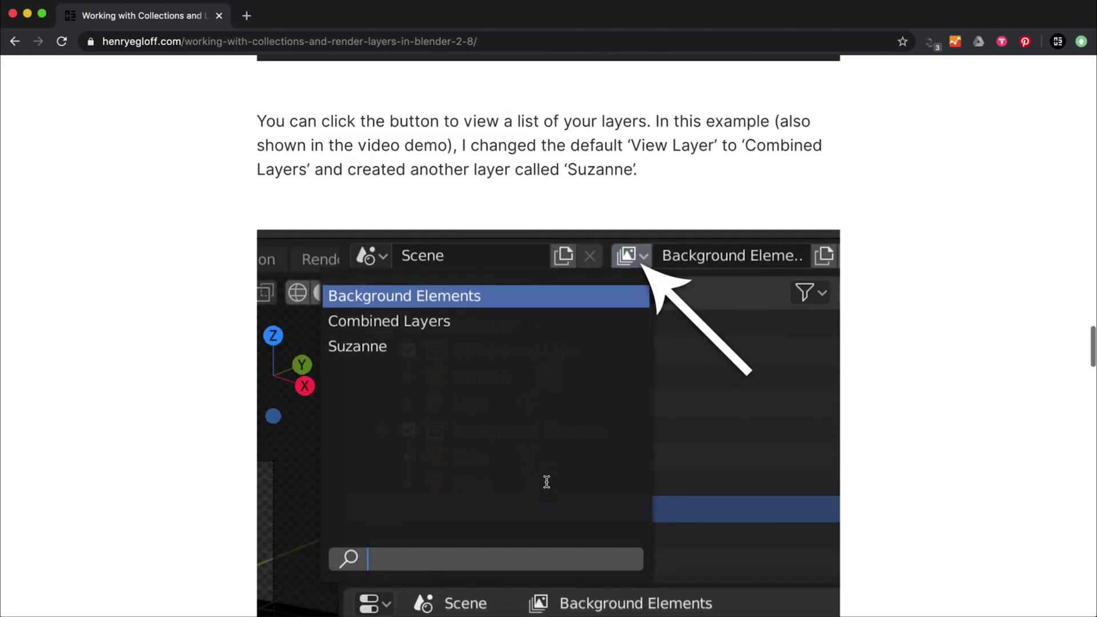
scroll(547, 485, "down", 5)
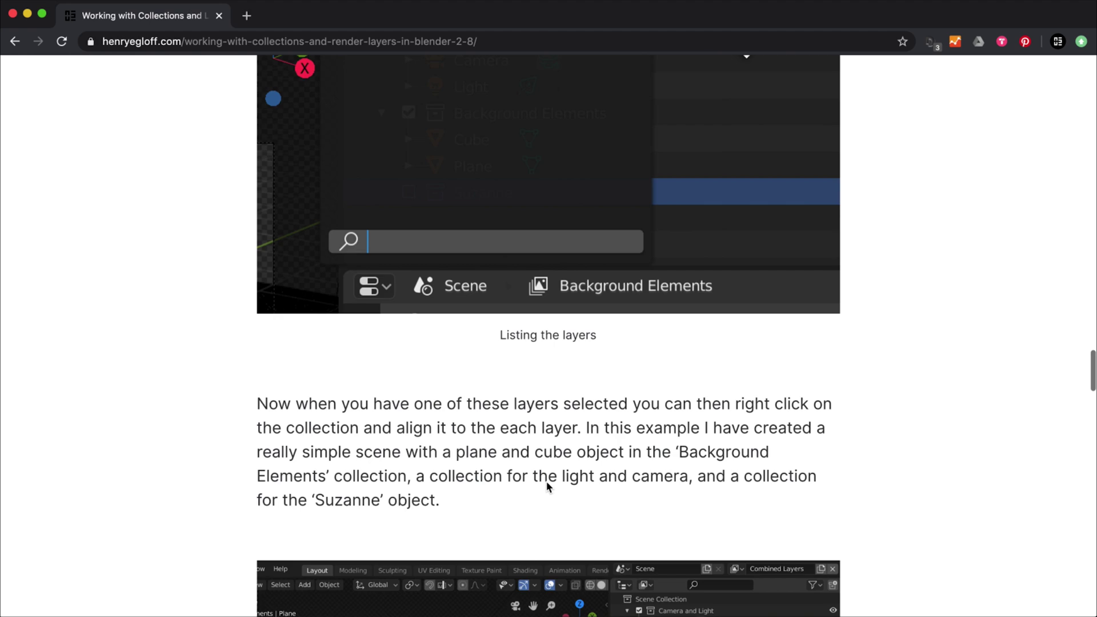
scroll(547, 486, "up", 11)
scroll(547, 485, "up", 20)
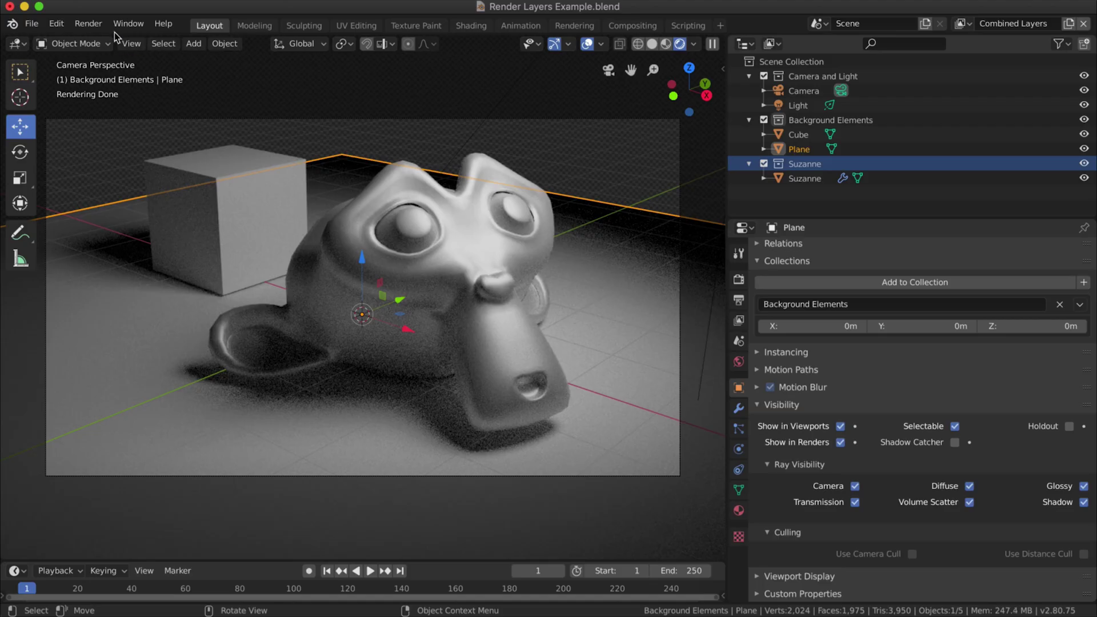
Start a new General file, discarding unsaved changes.
left_click(32, 23)
mouse_move(43, 41)
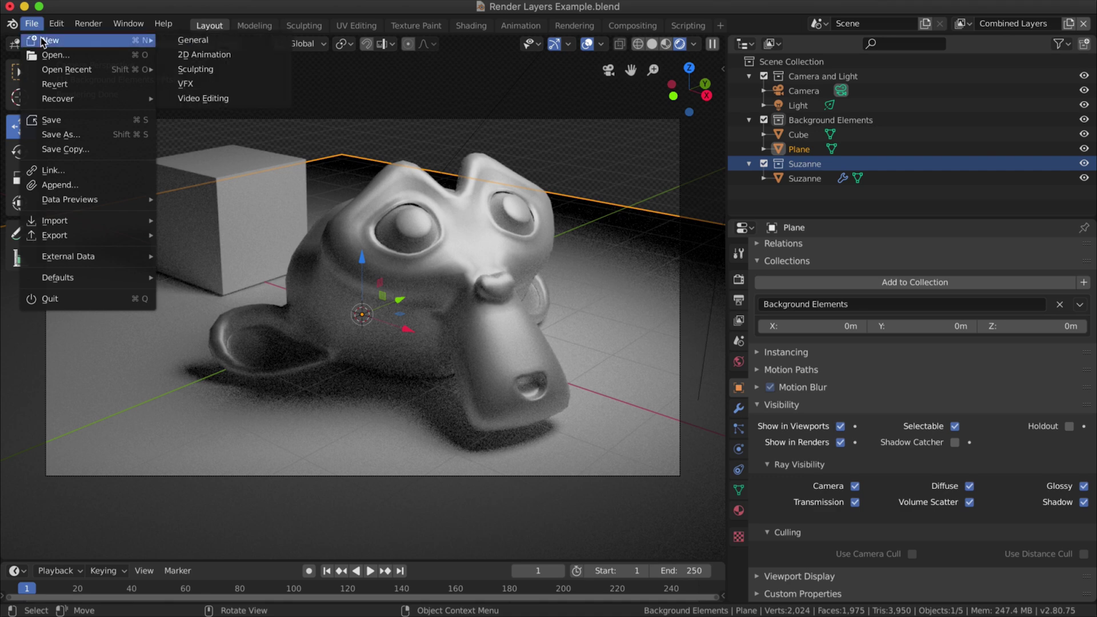
left_click(188, 41)
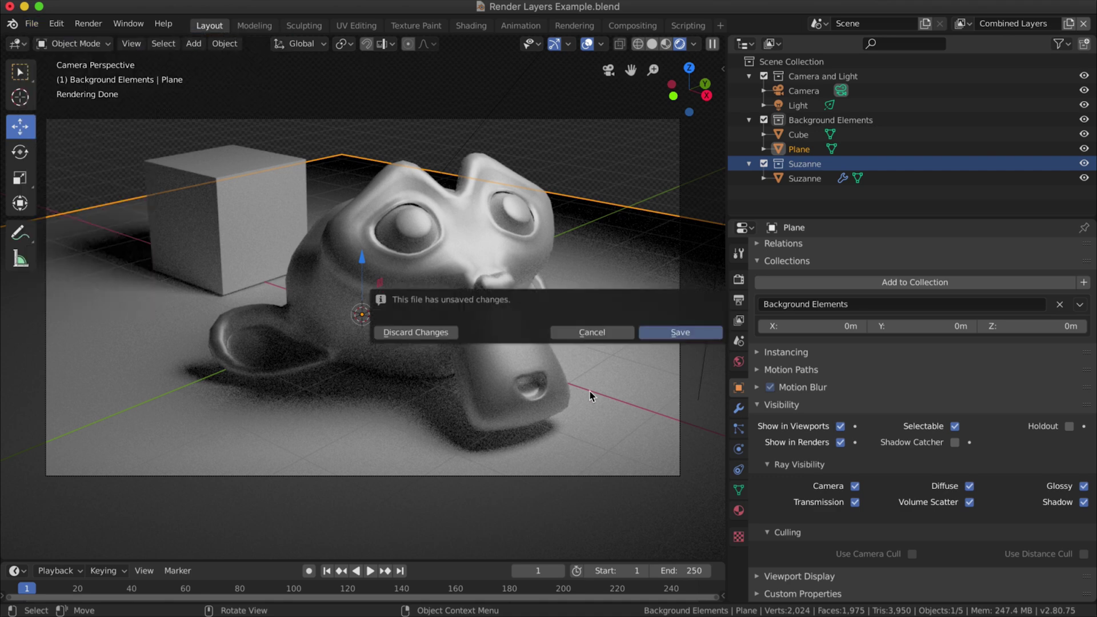
left_click(434, 333)
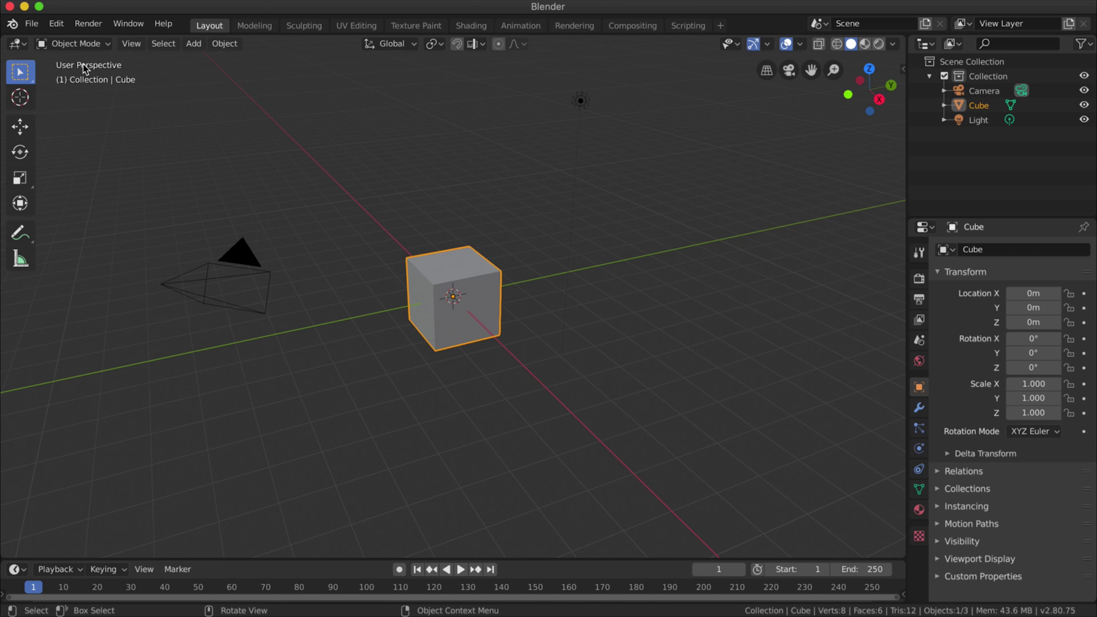
Add a mesh Plane and scale it to 7.431 as a floor.
left_click(192, 45)
mouse_move(216, 57)
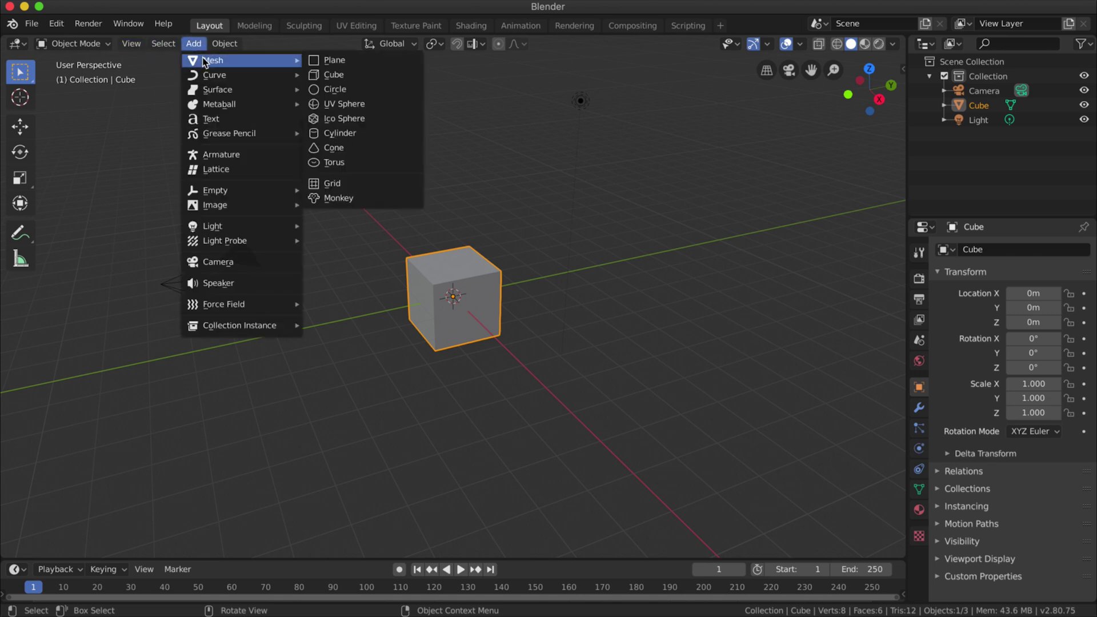
left_click(355, 59)
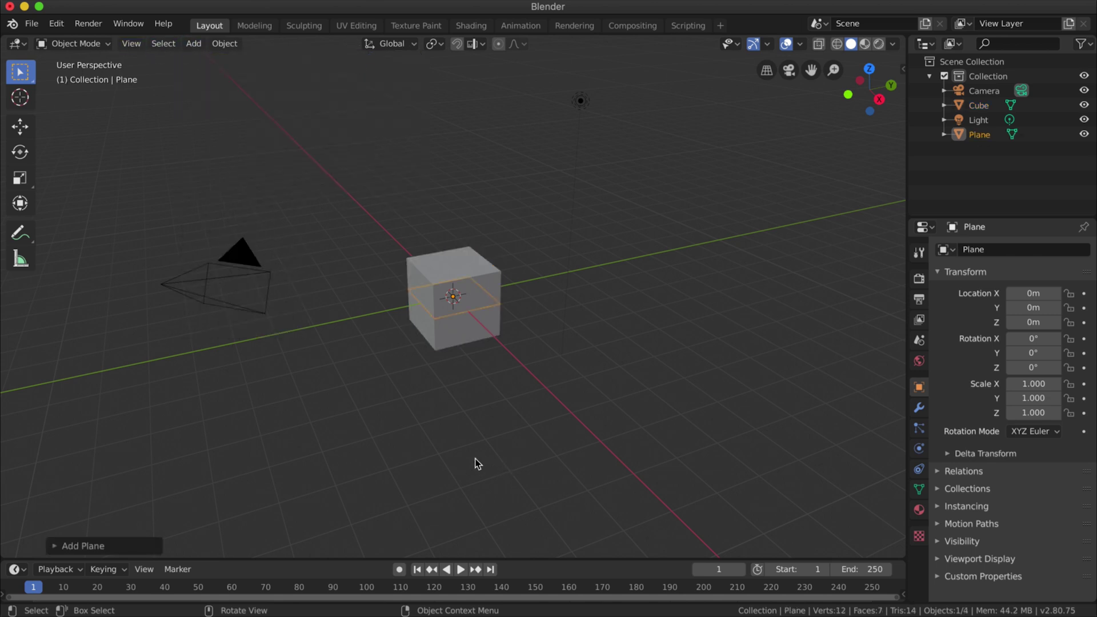
key("s")
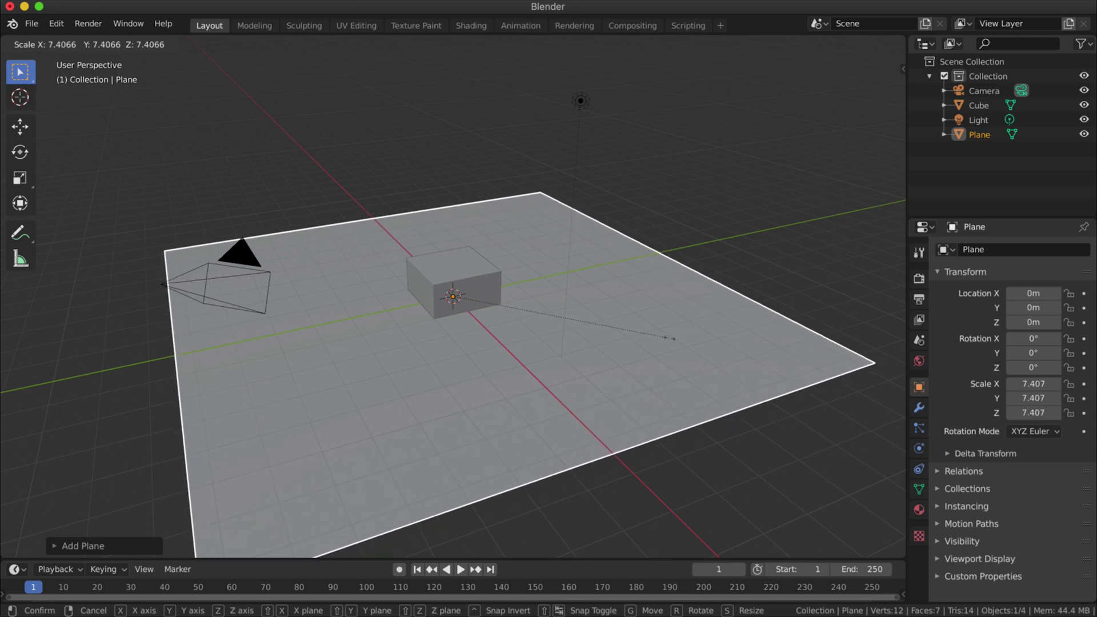
left_click(672, 340)
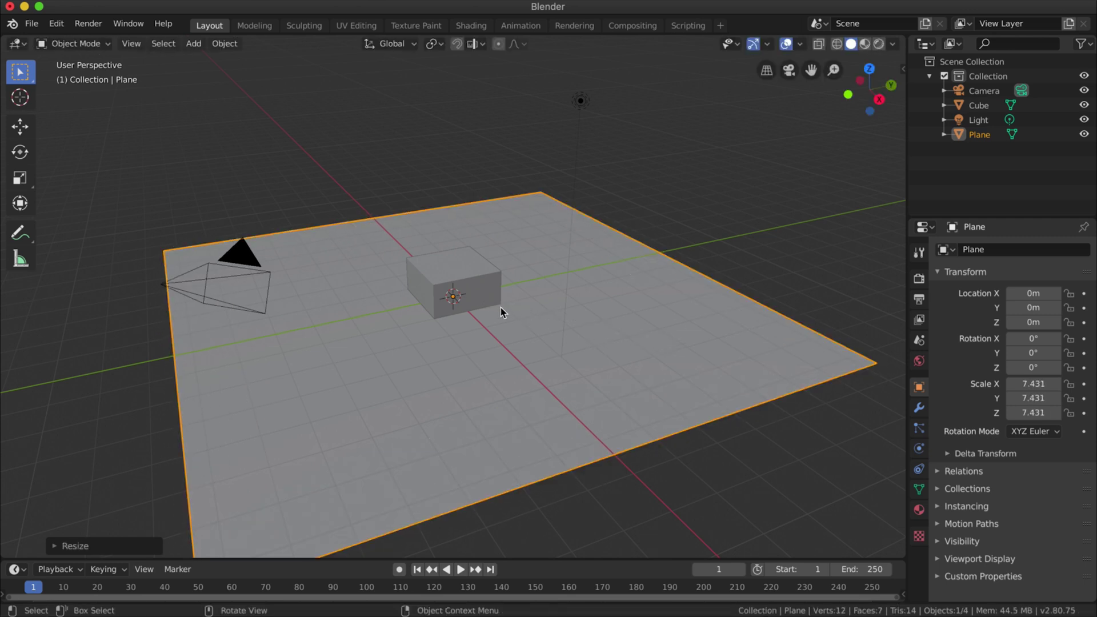
Add a Suzanne monkey head mesh to the scene.
left_click(194, 43)
mouse_move(240, 60)
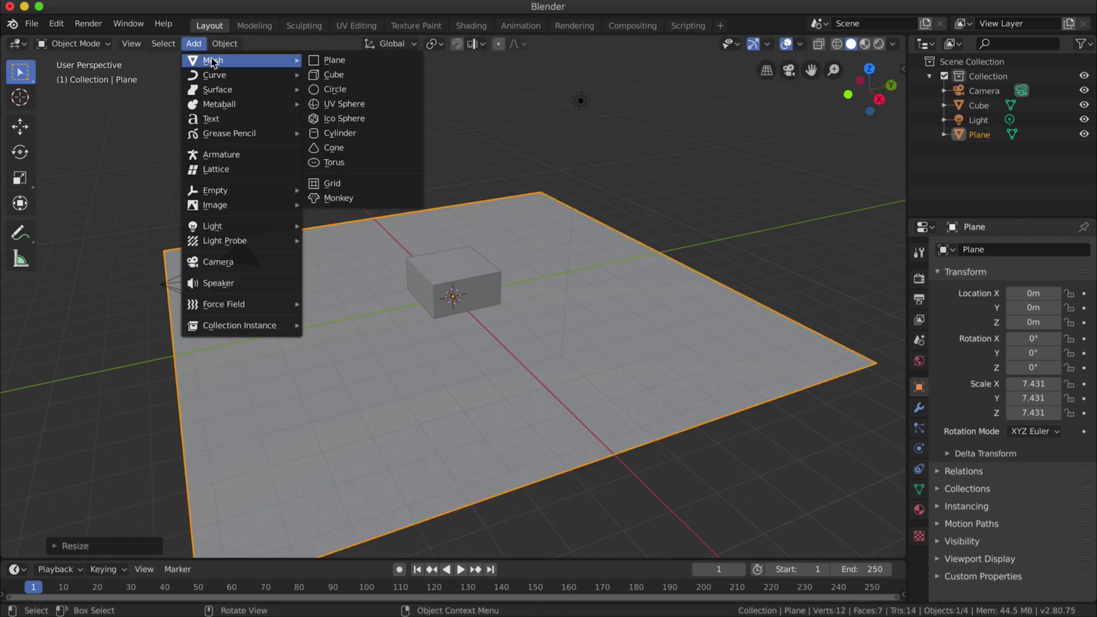
left_click(339, 197)
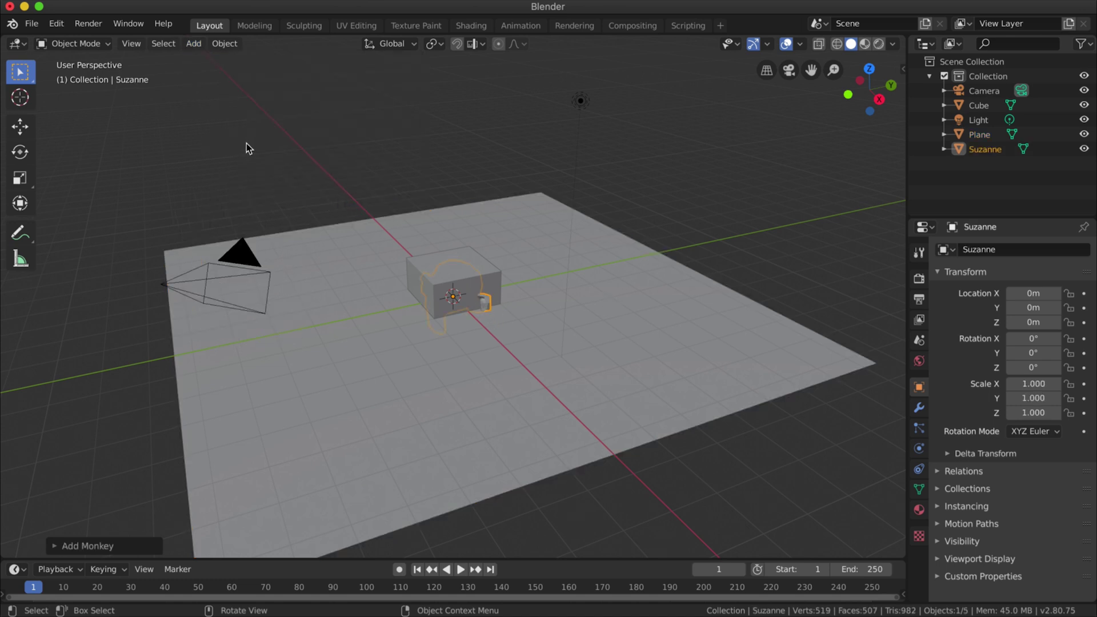
Move Suzanne to X 2.66, Z 1.04 and the cube to X -0.758, Z 0.994.
left_click(22, 129)
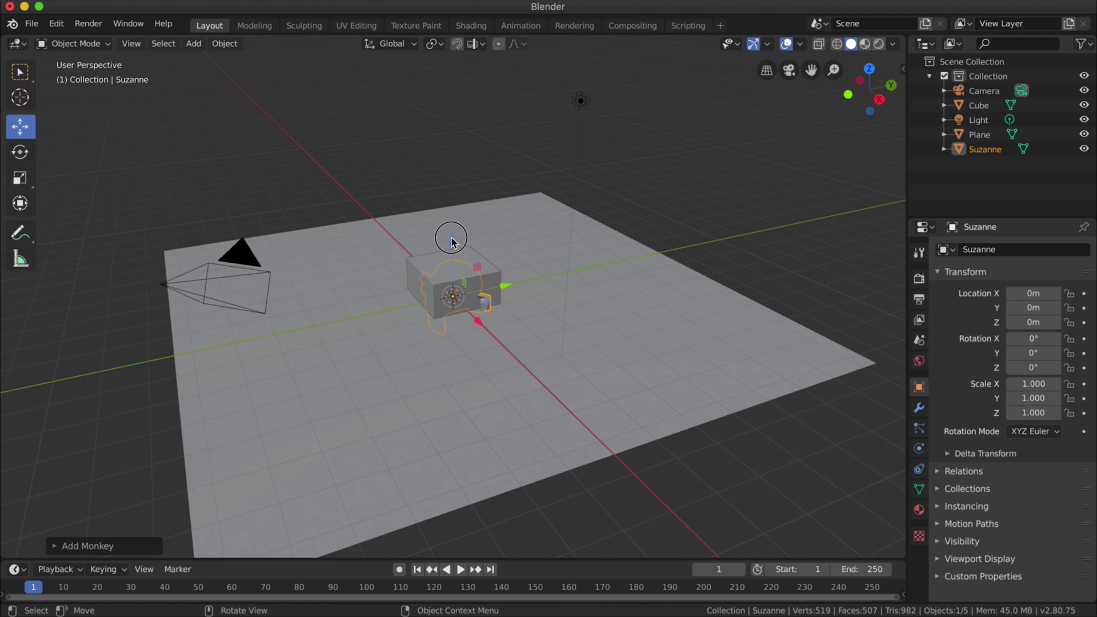
left_click_drag(451, 238, 451, 215)
left_click_drag(477, 300, 521, 334)
left_click_drag(502, 261, 460, 206)
left_click(443, 278)
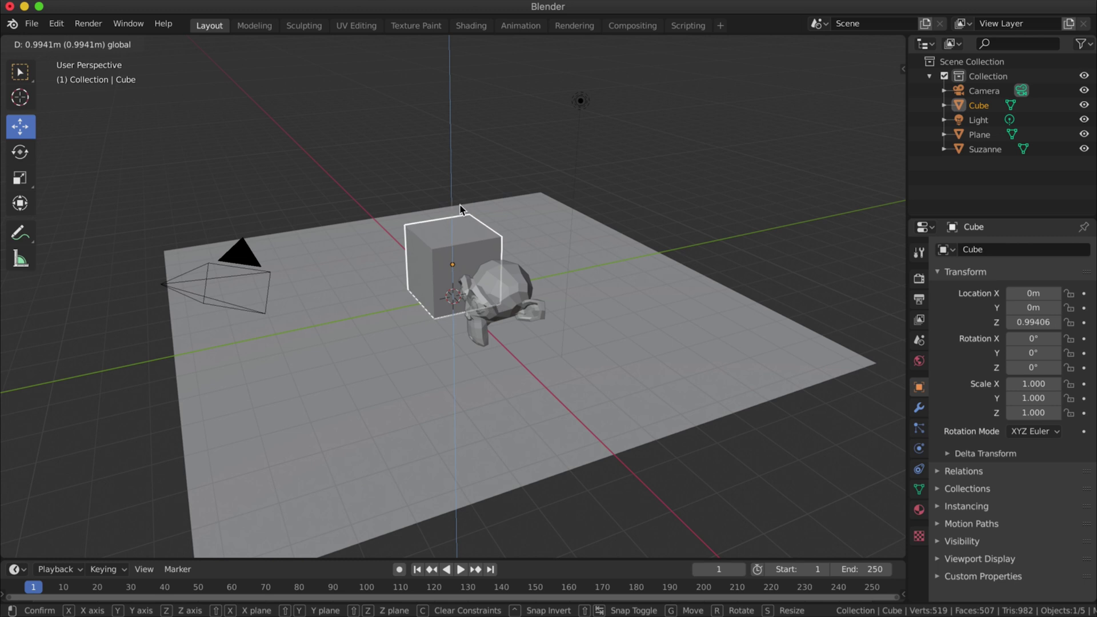
left_click_drag(484, 298, 464, 269)
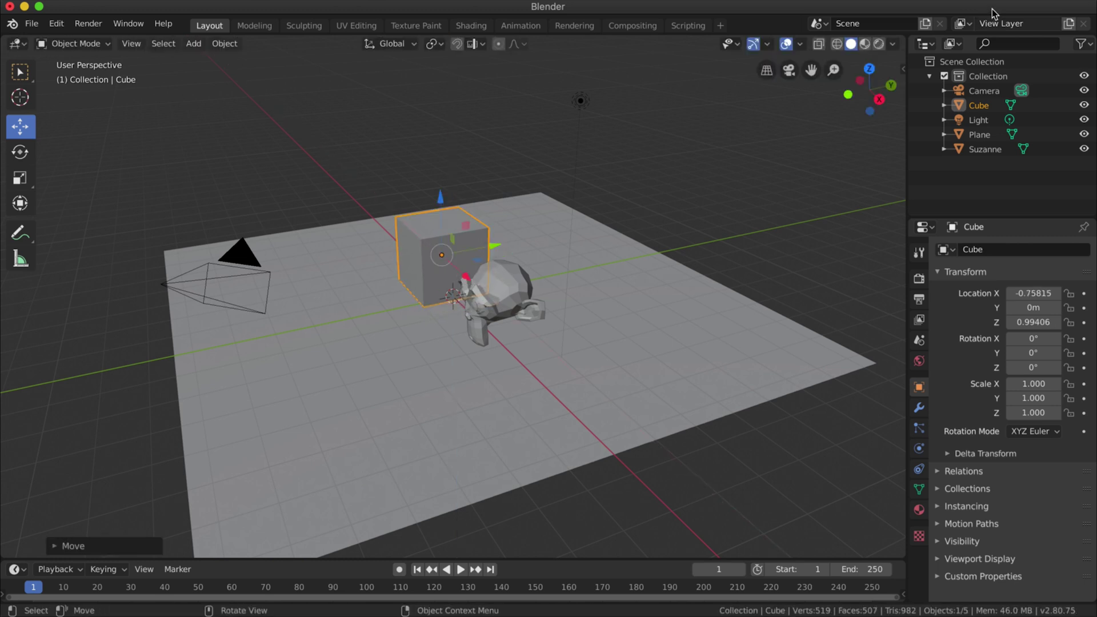
In camera view, enlarge Suzanne and lower it slightly along Z.
left_click(790, 70)
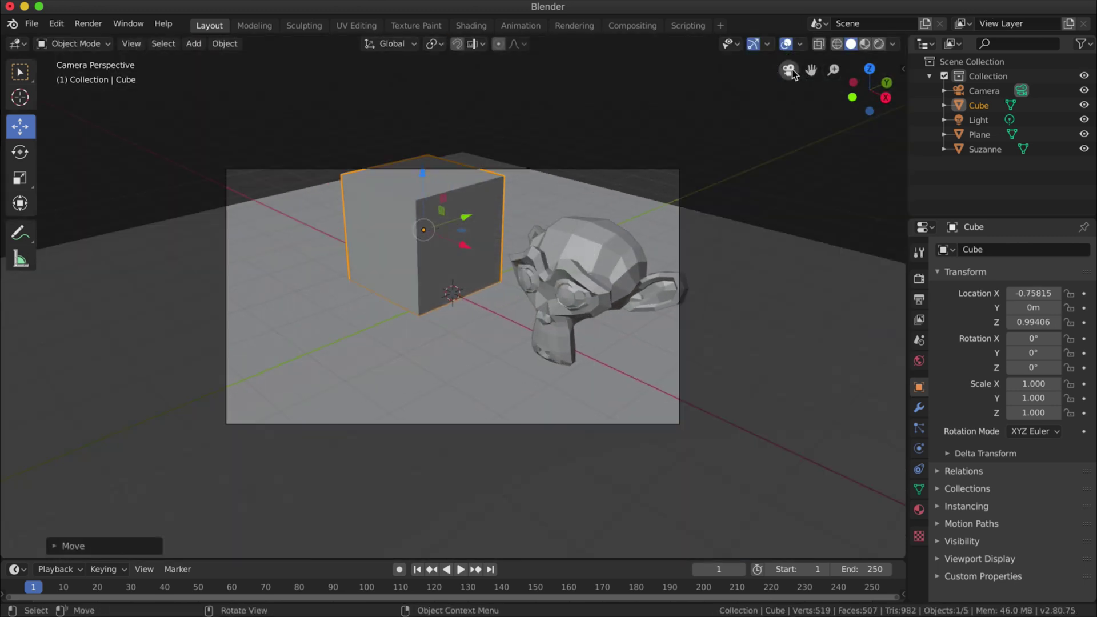
left_click(569, 284)
key("s")
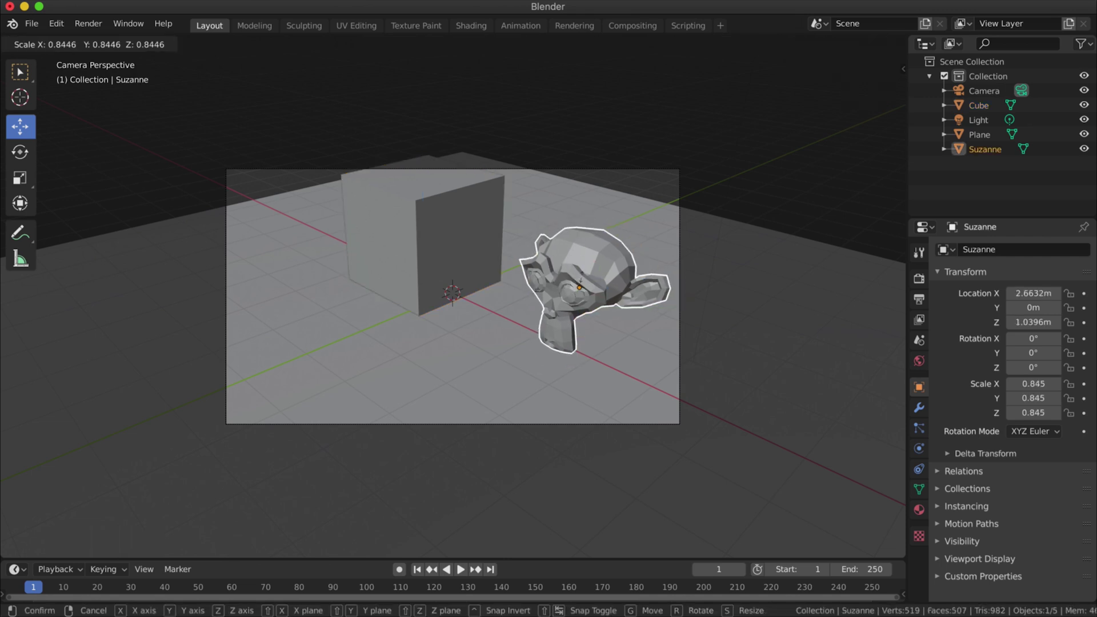
left_click(589, 237)
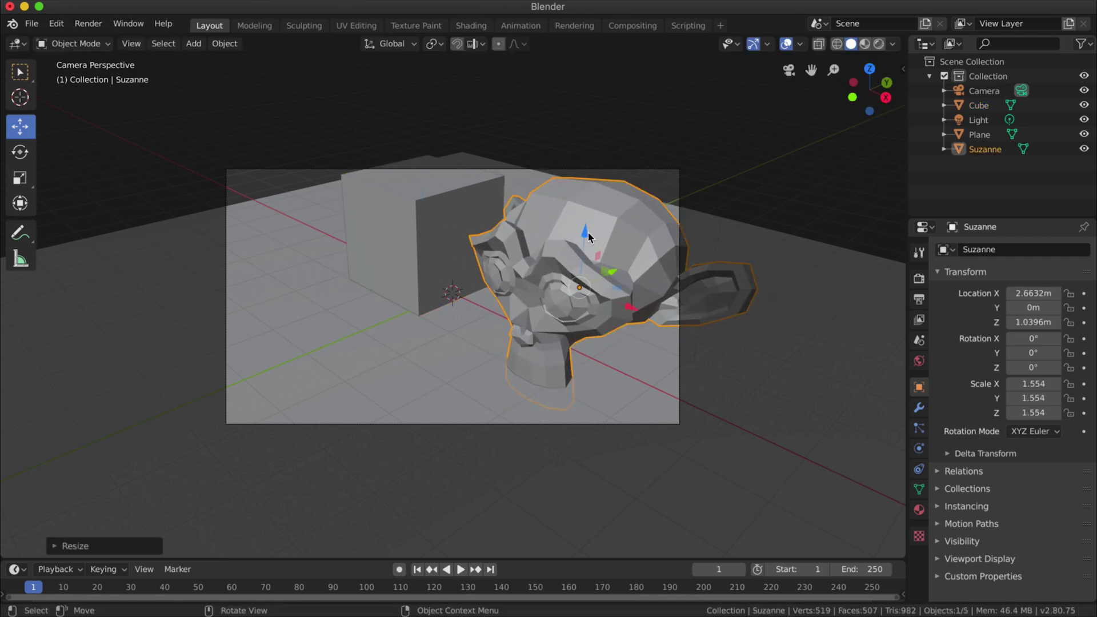
left_click_drag(589, 237, 588, 248)
Slide the Cube further left along X and shrink the ground Plane.
left_click(437, 231)
left_click_drag(466, 245, 423, 228)
left_click_drag(381, 163, 366, 195)
key("Escape")
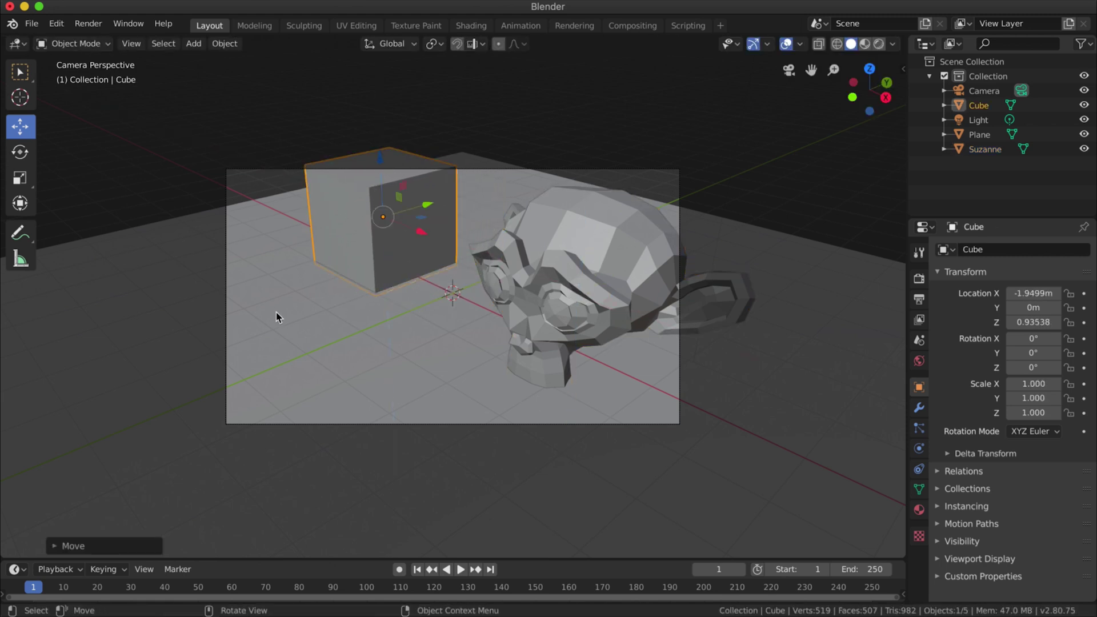
left_click(283, 316)
key("s")
left_click(345, 353)
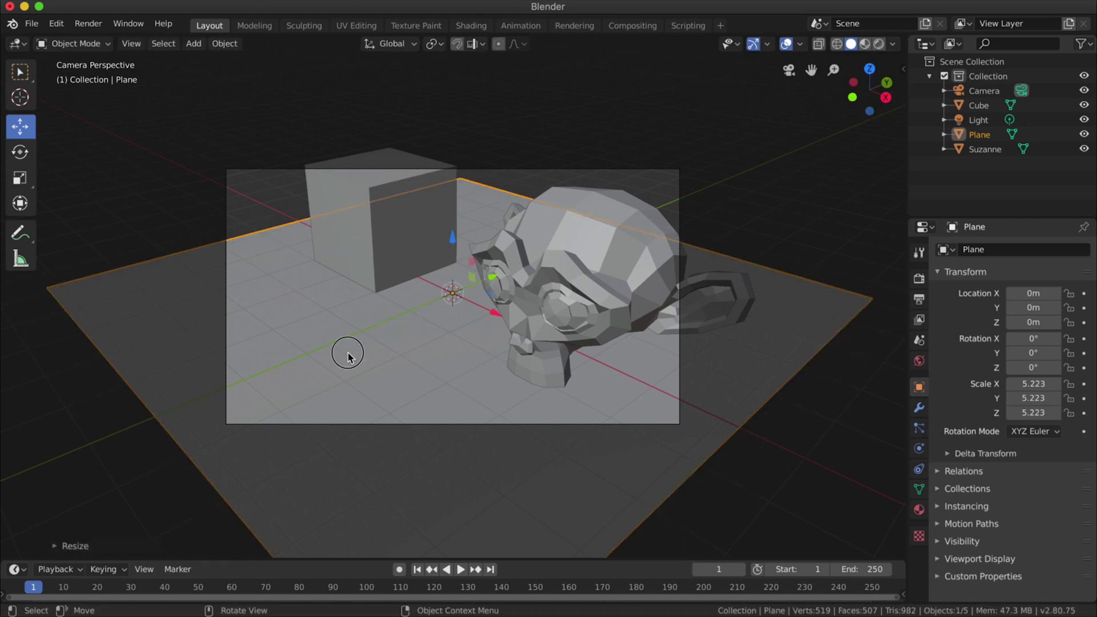
Rescale Suzanne to 1.323 and raise it to Z 1.294 m.
left_click(579, 243)
key("s")
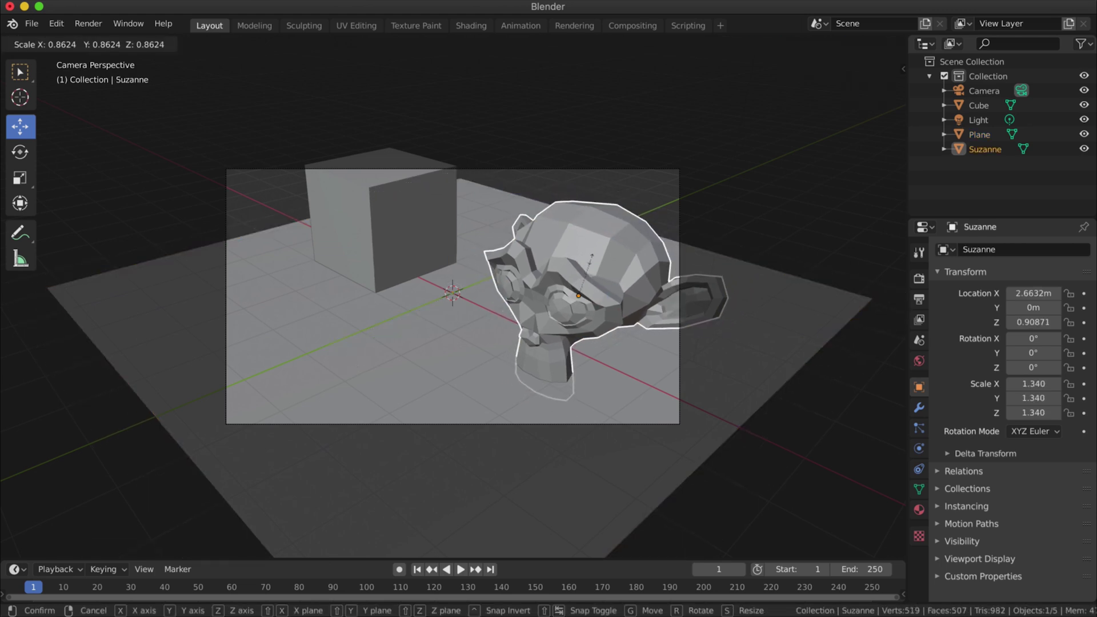
left_click(583, 245)
left_click_drag(583, 246, 585, 220)
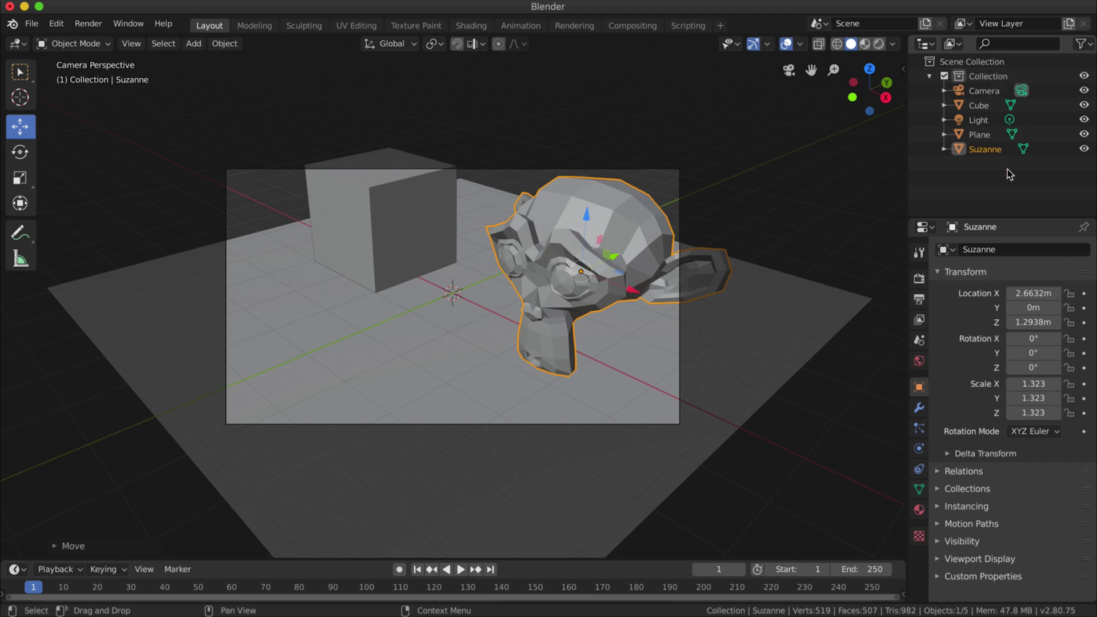
Create a new collection in the Outliner and rename it 'Background Elements'.
right_click(966, 179)
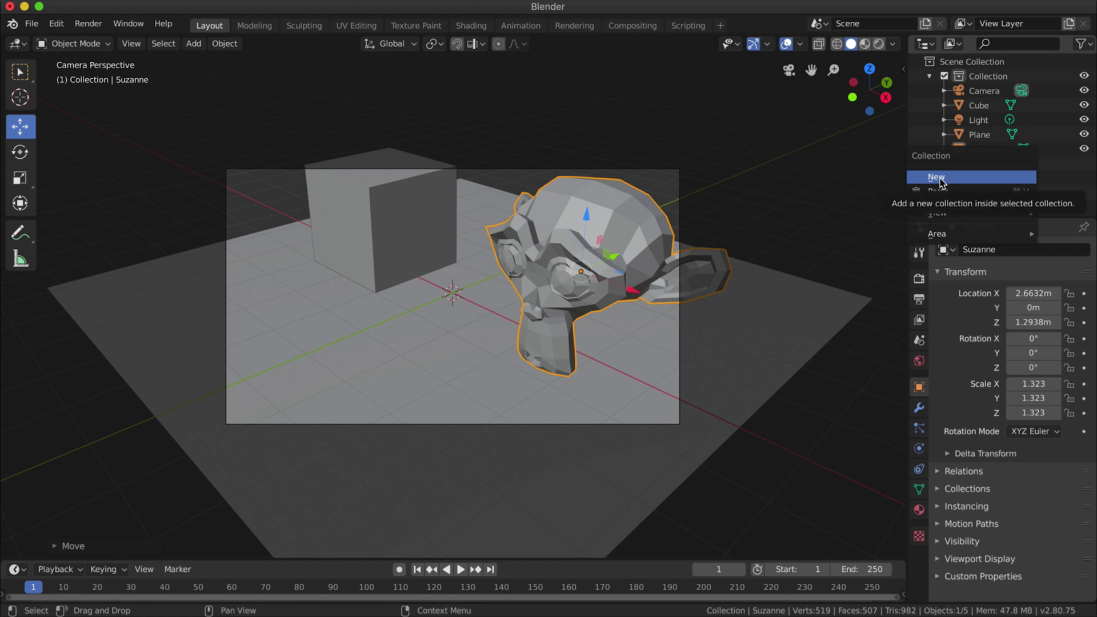
left_click(940, 178)
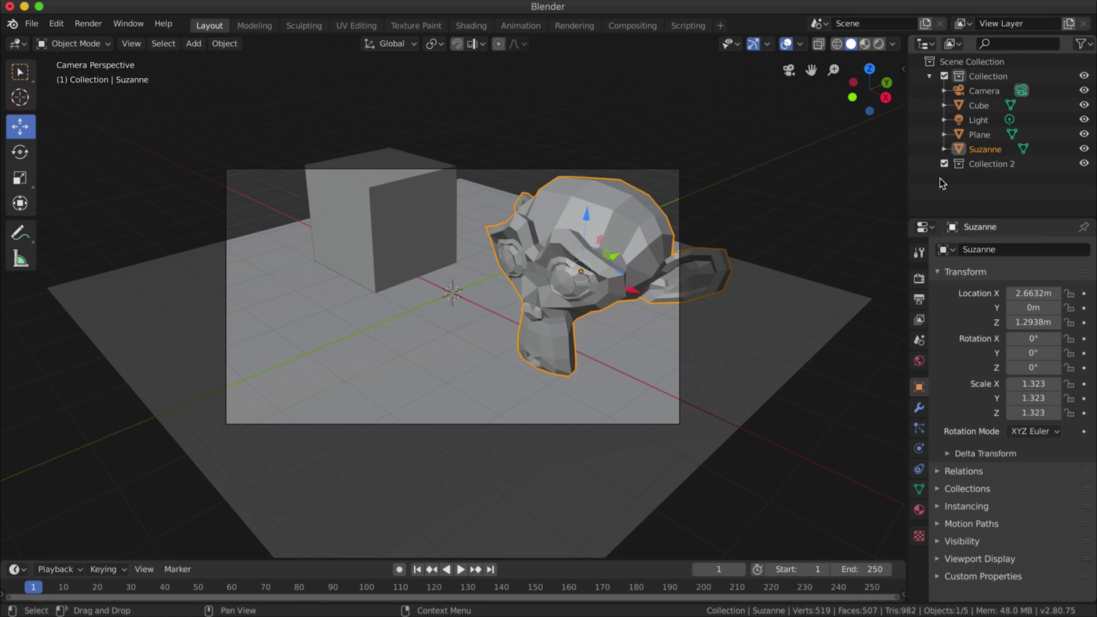
double_click(989, 164)
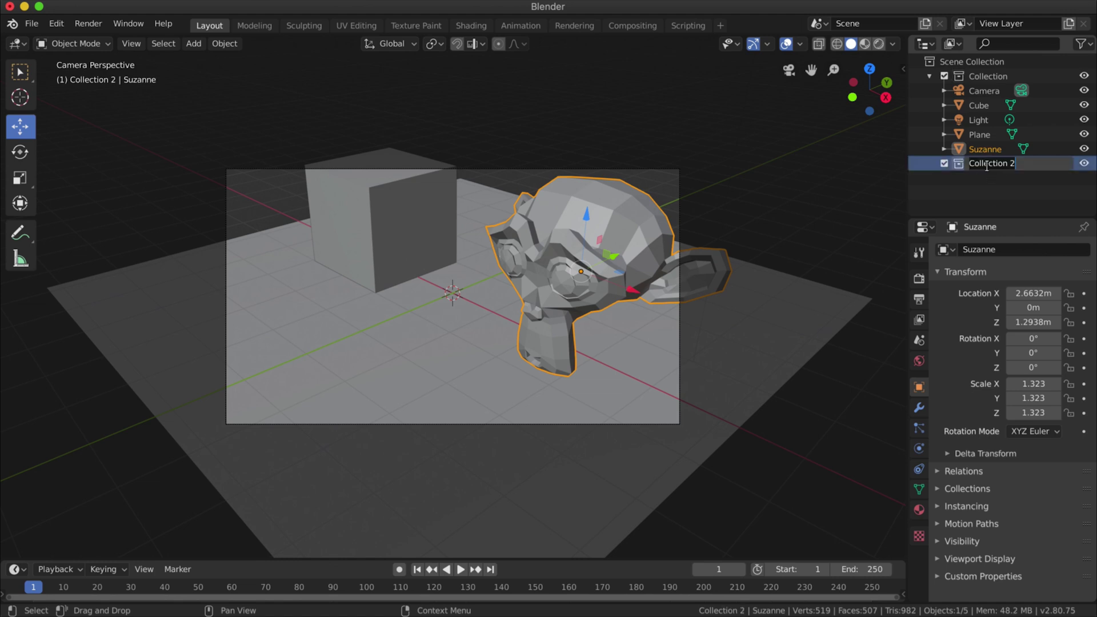
type("Background ELement")
key("BackSpace")
key("BackSpace")
key("BackSpace")
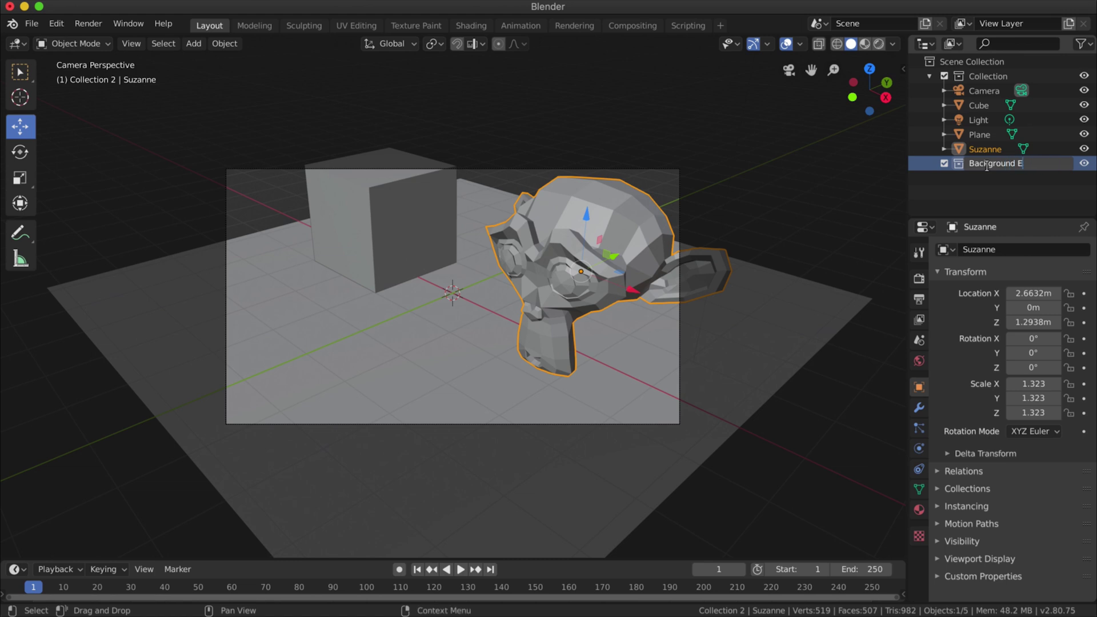
type("lements")
key("Return")
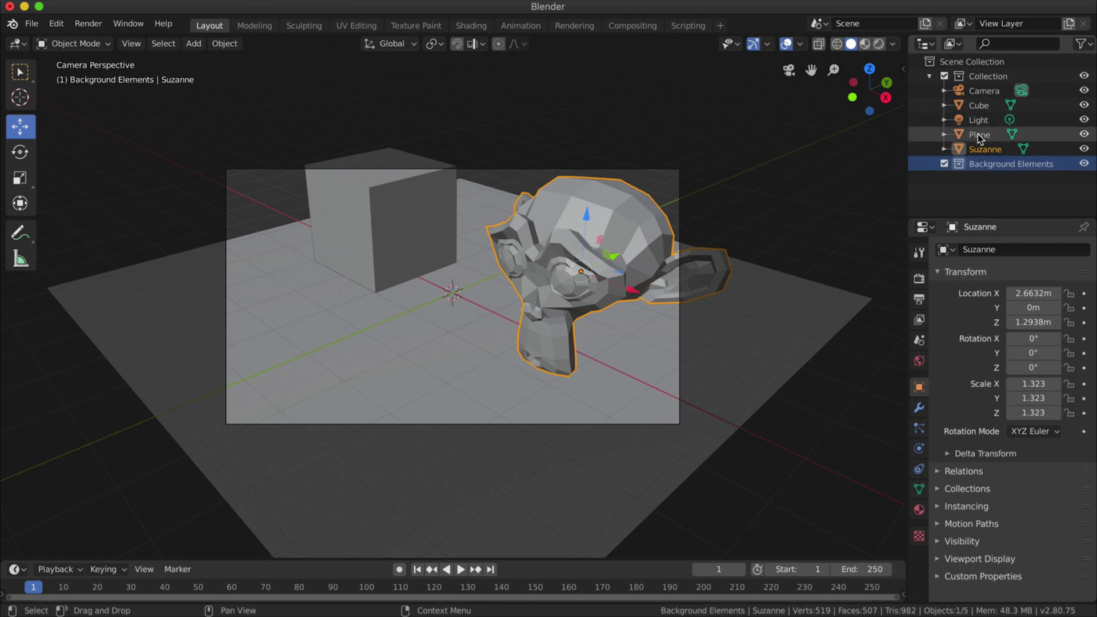
Move the Plane and Cube into the Background Elements collection.
left_click_drag(983, 135, 1013, 174)
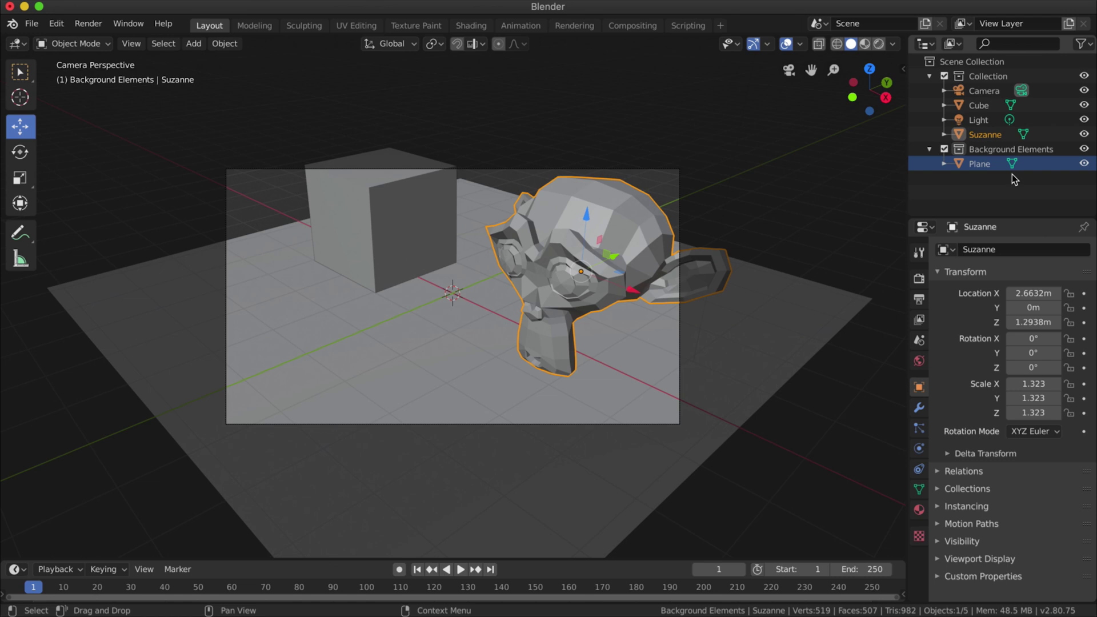
left_click(981, 107)
left_click_drag(984, 105, 986, 153)
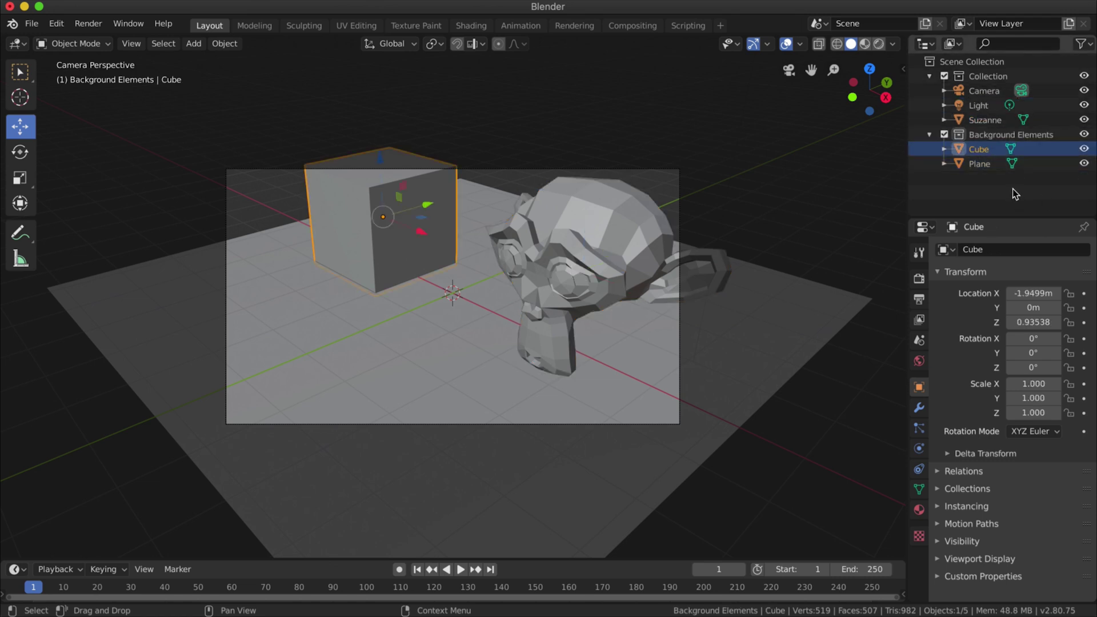
Create a collection named 'Suzanne' and move the Suzanne object into it.
left_click(986, 194)
right_click(965, 192)
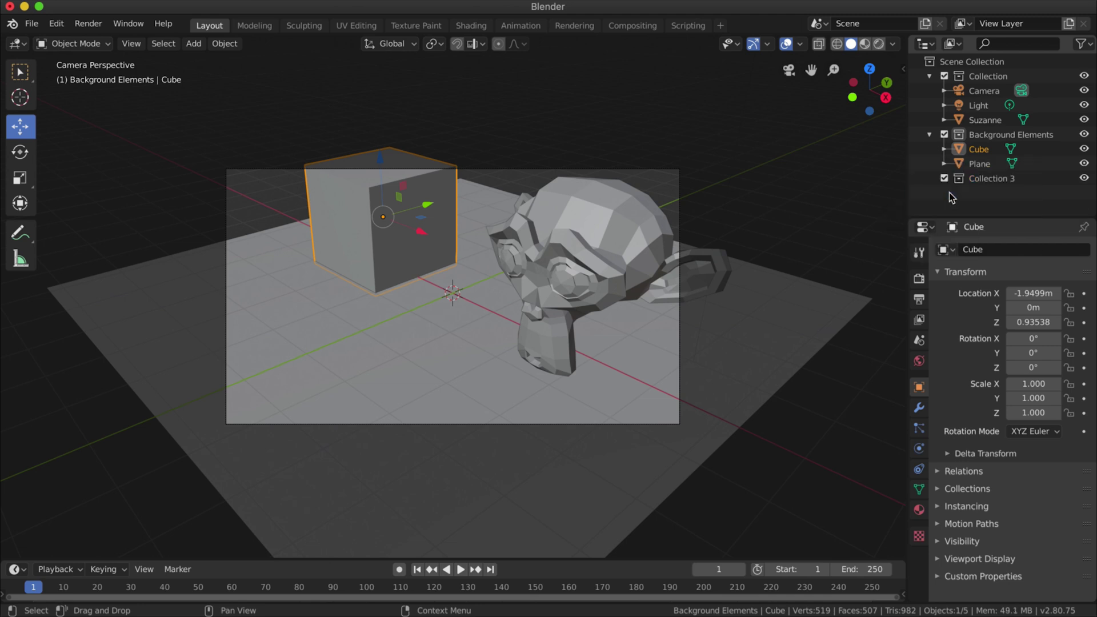
double_click(984, 179)
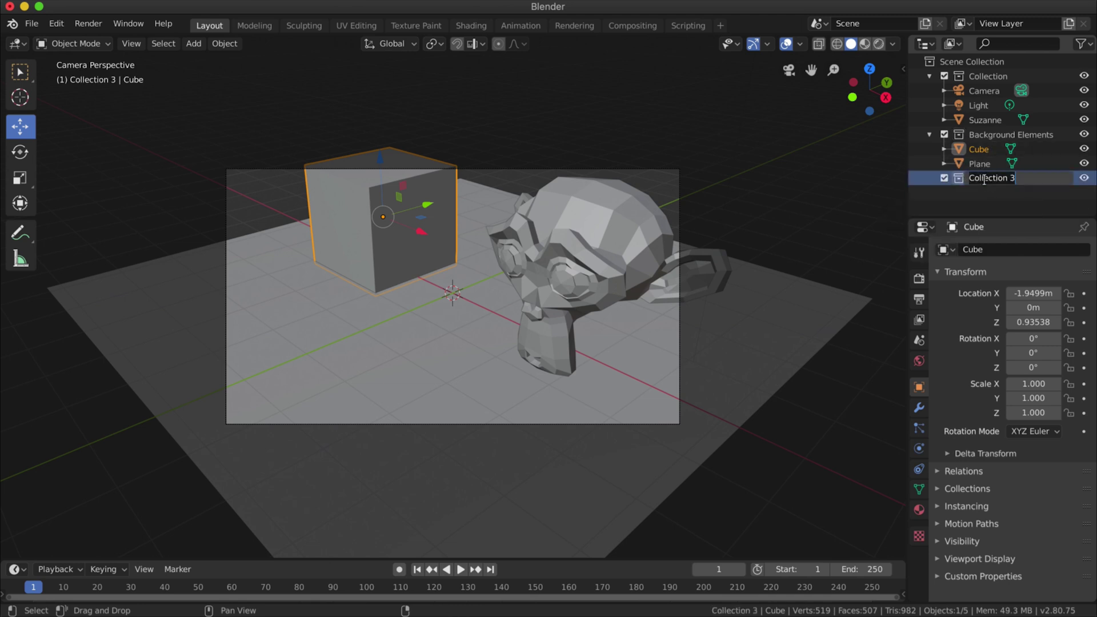
type("Su")
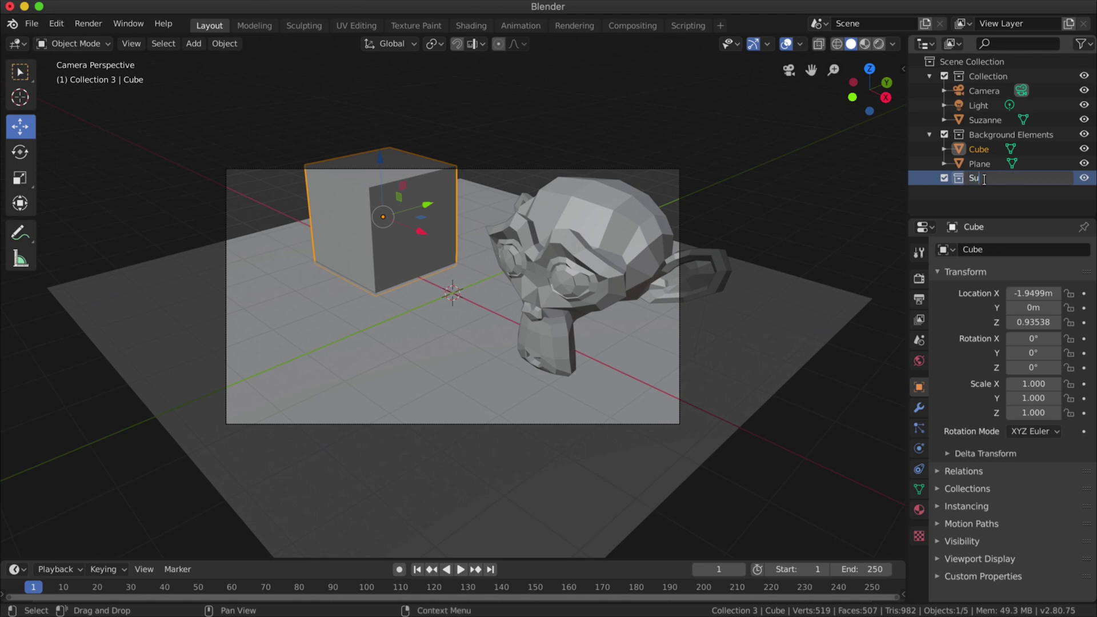
type("zanne")
key("Return")
left_click_drag(985, 120, 988, 182)
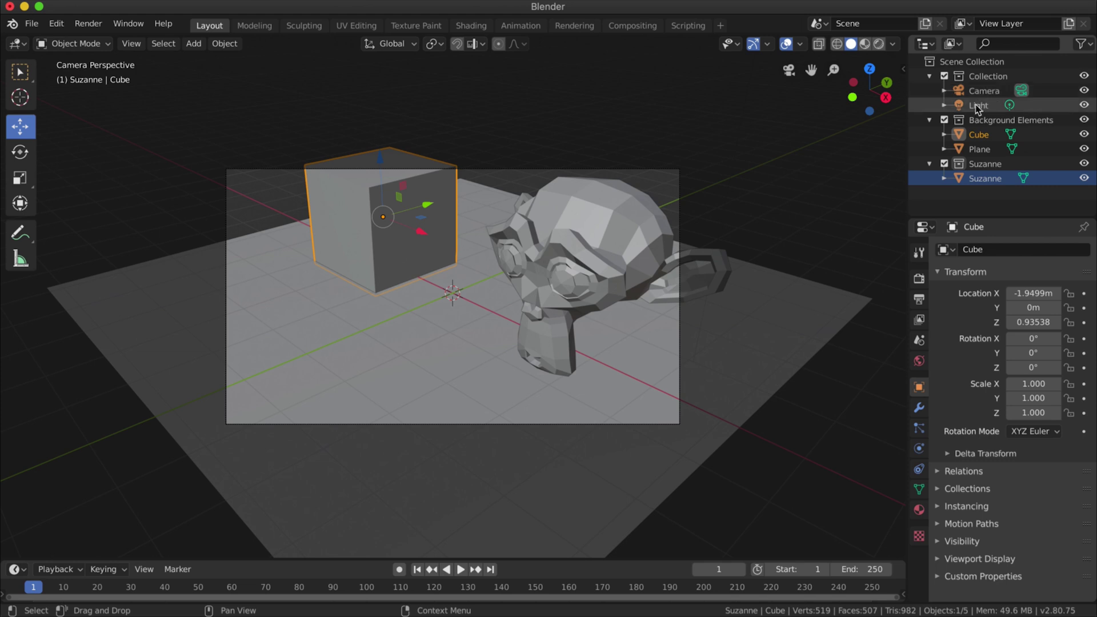
Rename the original Collection to 'Camera and Light'.
double_click(986, 79)
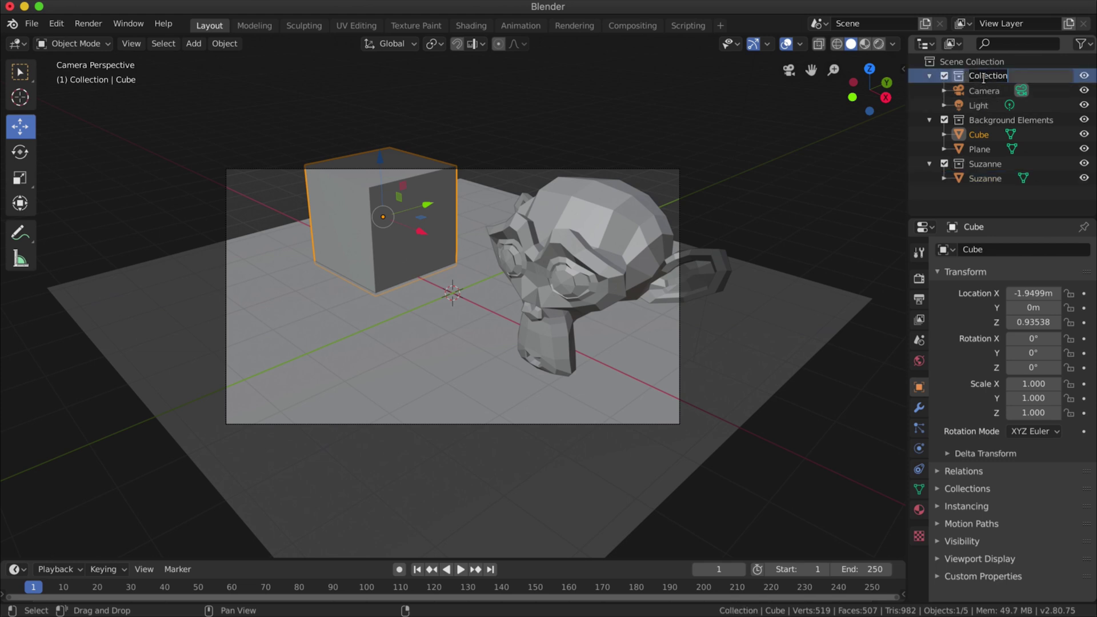
type("Camera and Light")
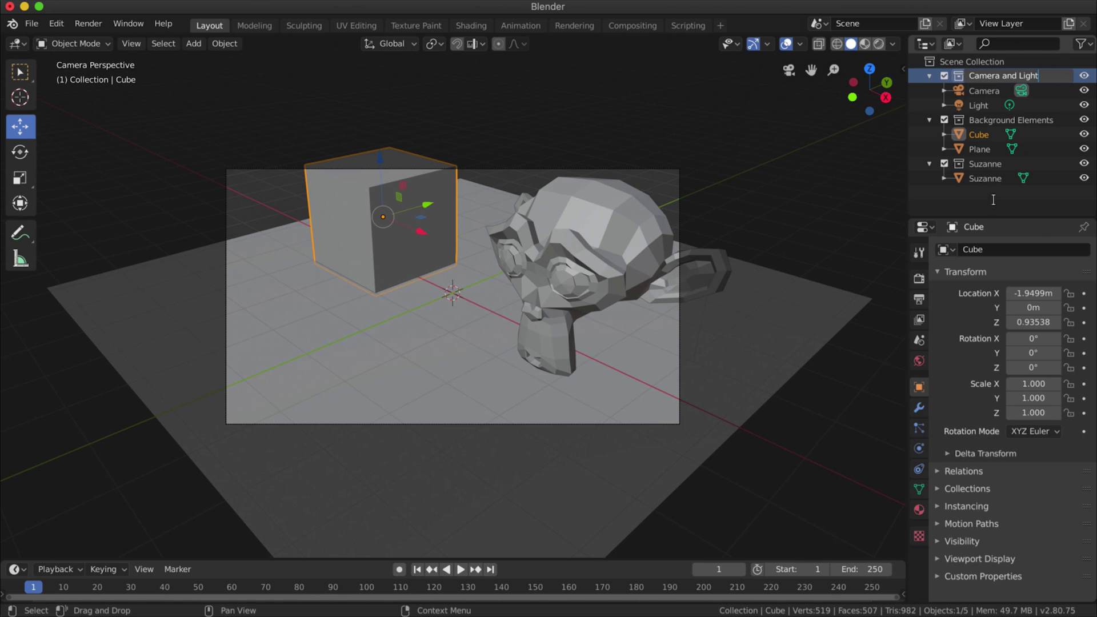
key("Return")
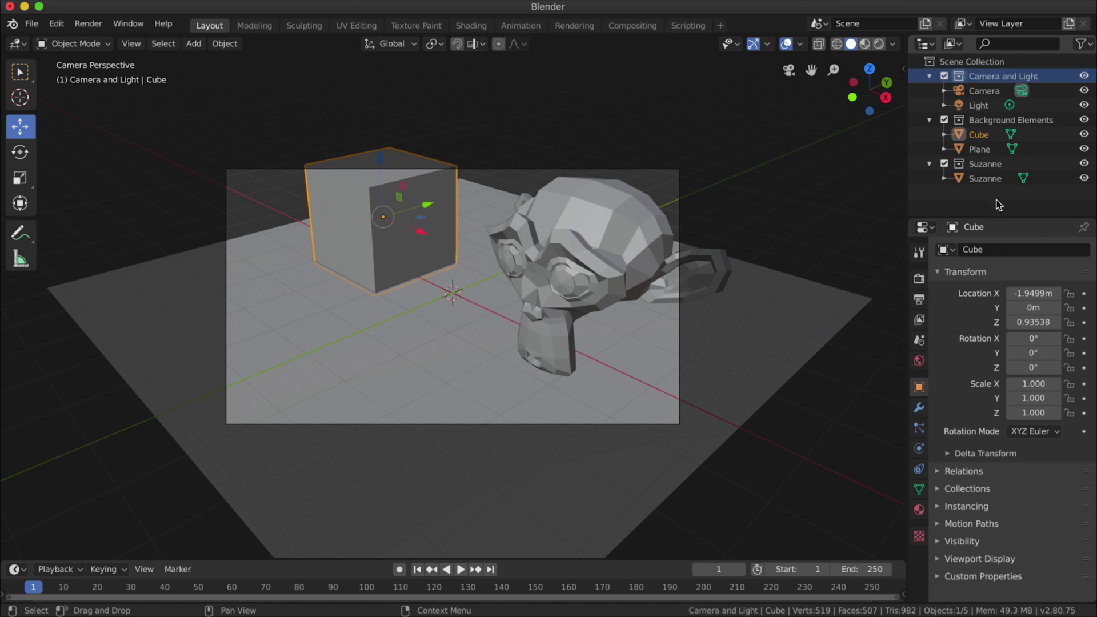
left_click(930, 120)
left_click(930, 120)
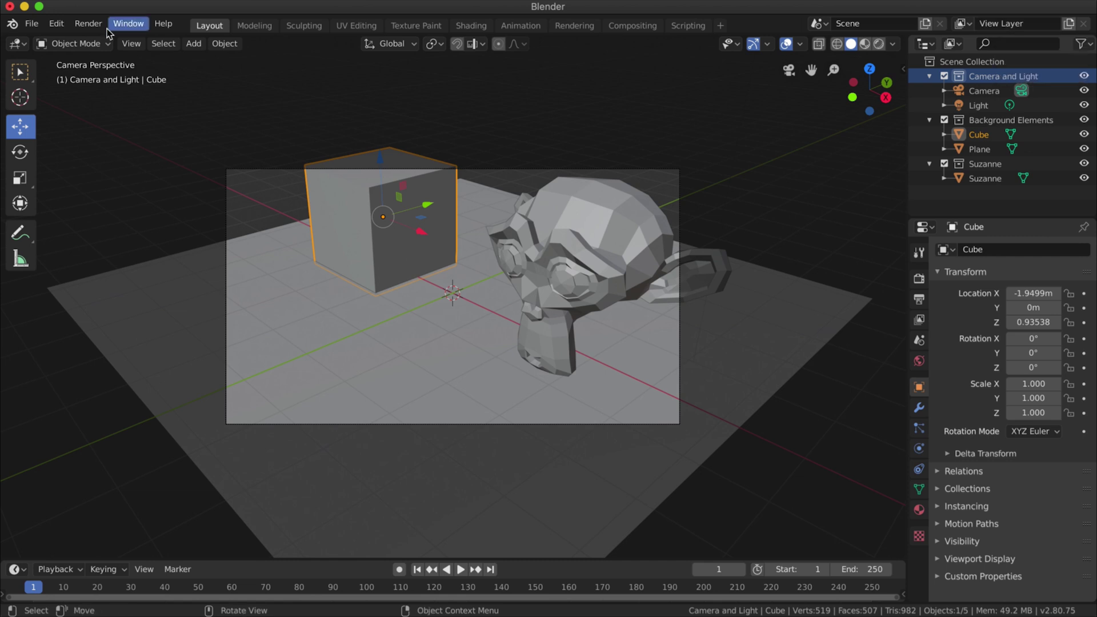
left_click(88, 22)
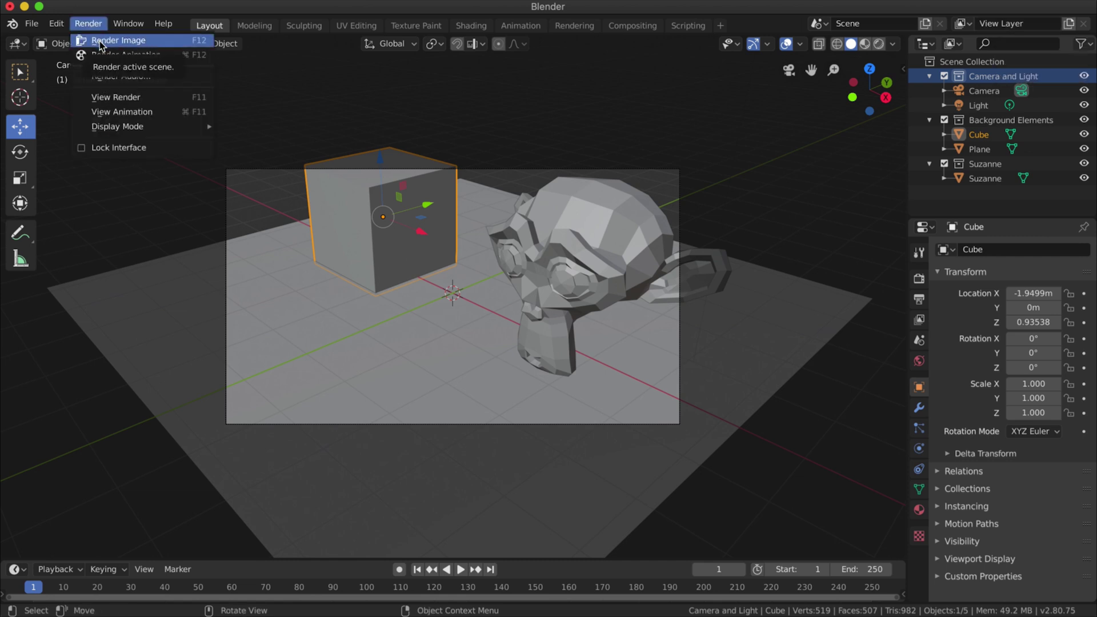
left_click(101, 41)
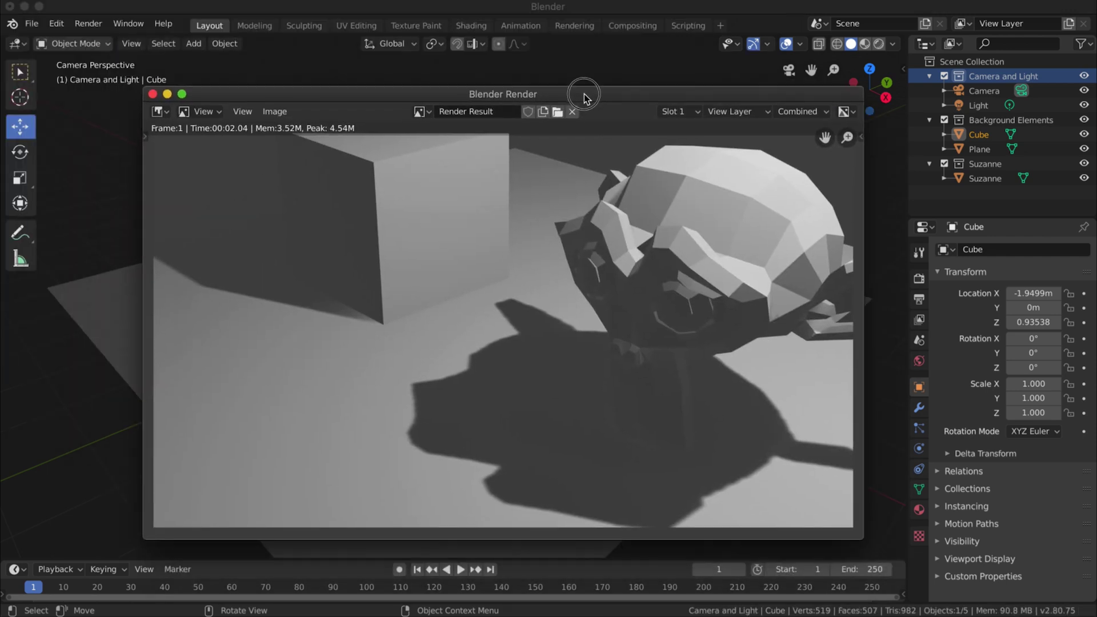
left_click_drag(584, 97, 570, 99)
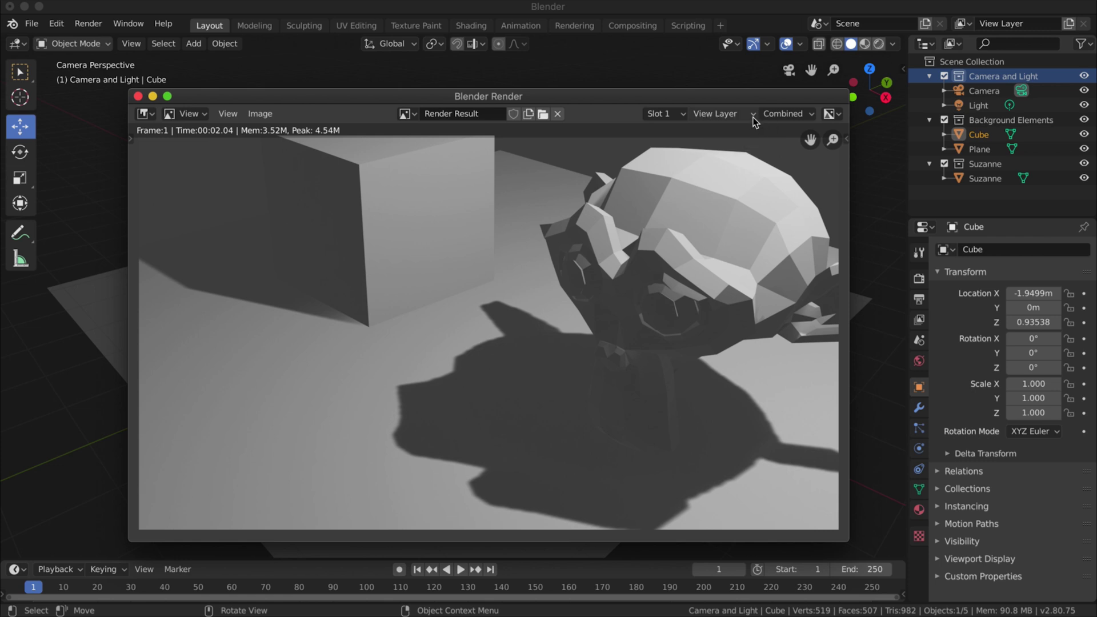
left_click(727, 117)
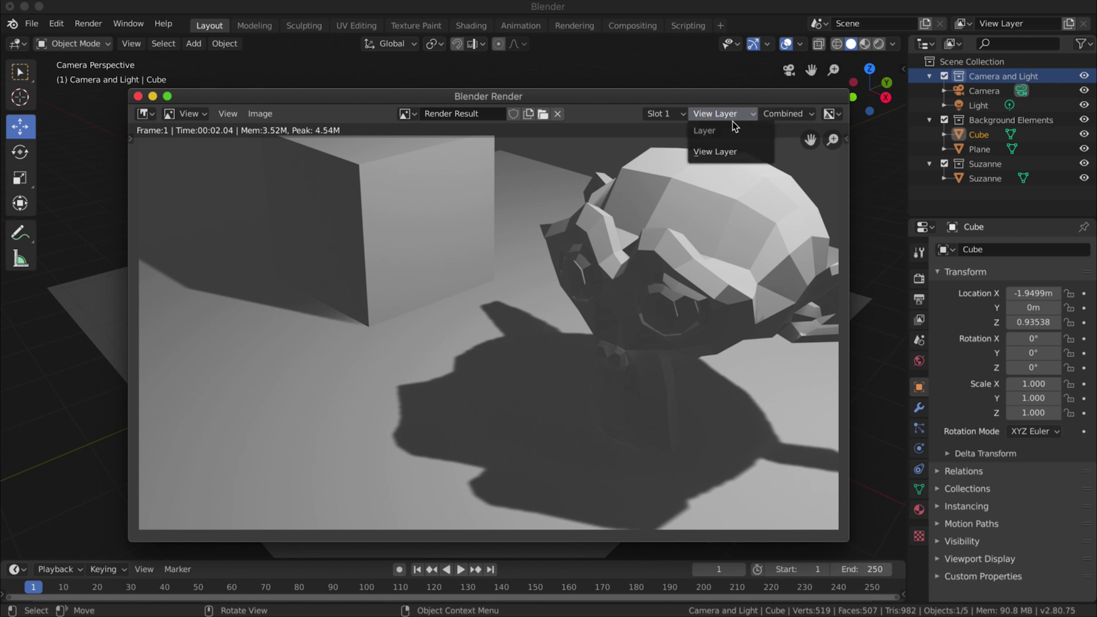
left_click(734, 151)
left_click(138, 96)
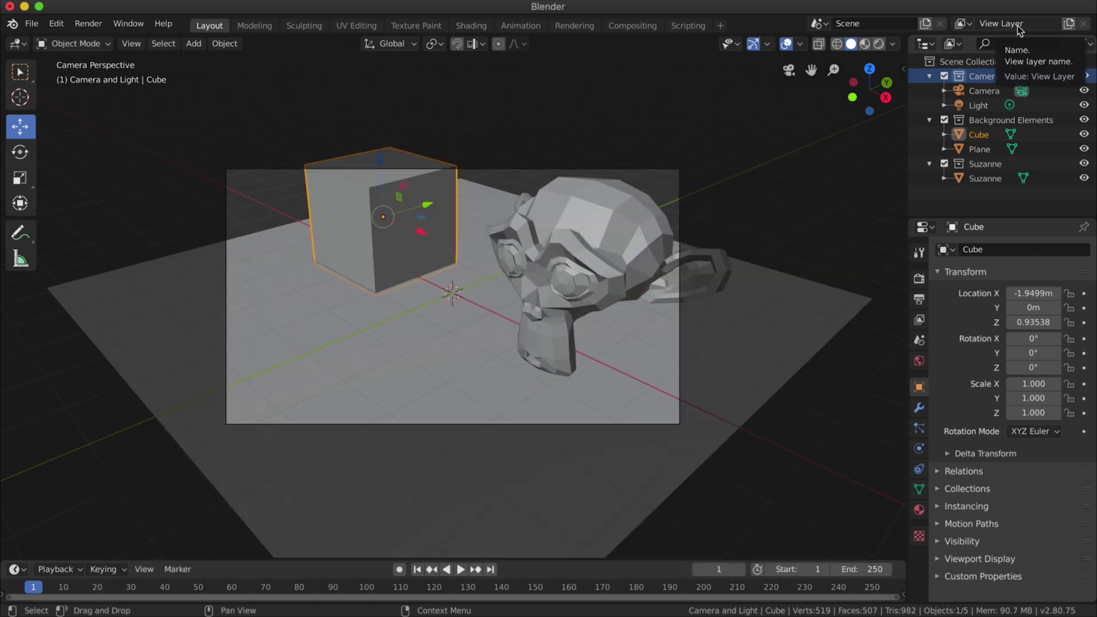
Rename the current view layer to 'Combined Layers'.
left_click(995, 25)
key("ctrl+a")
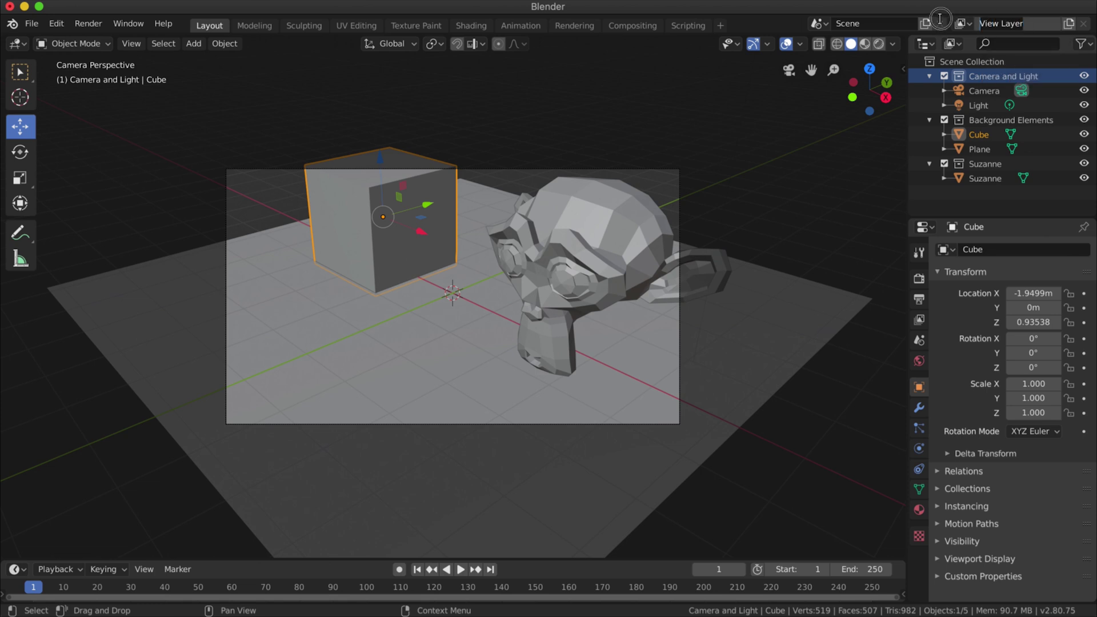
type("Combined Layer")
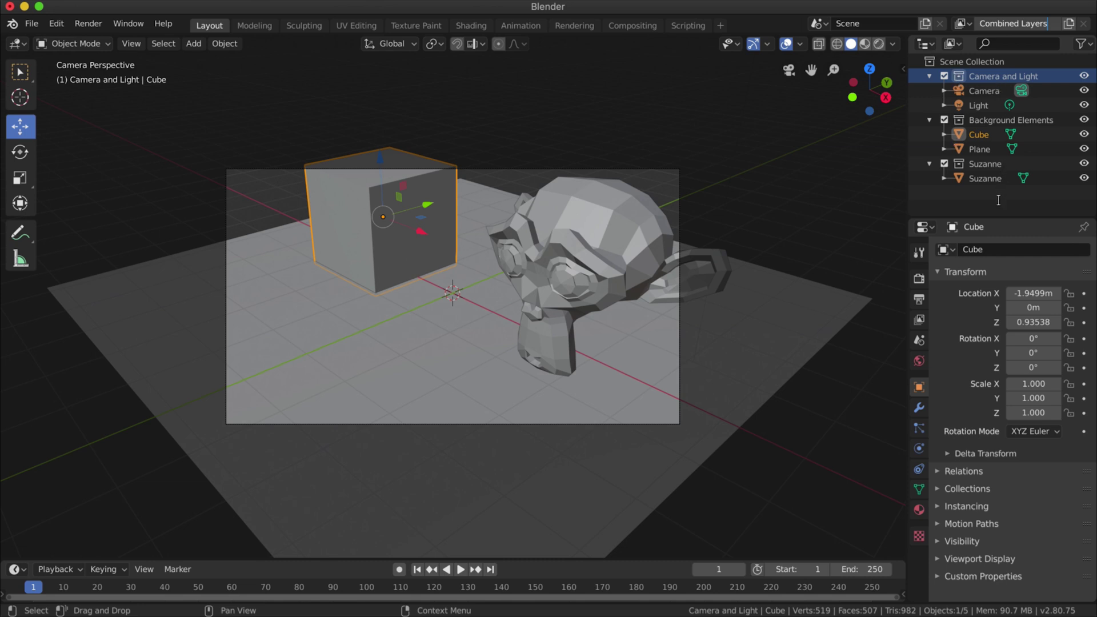
key("Return")
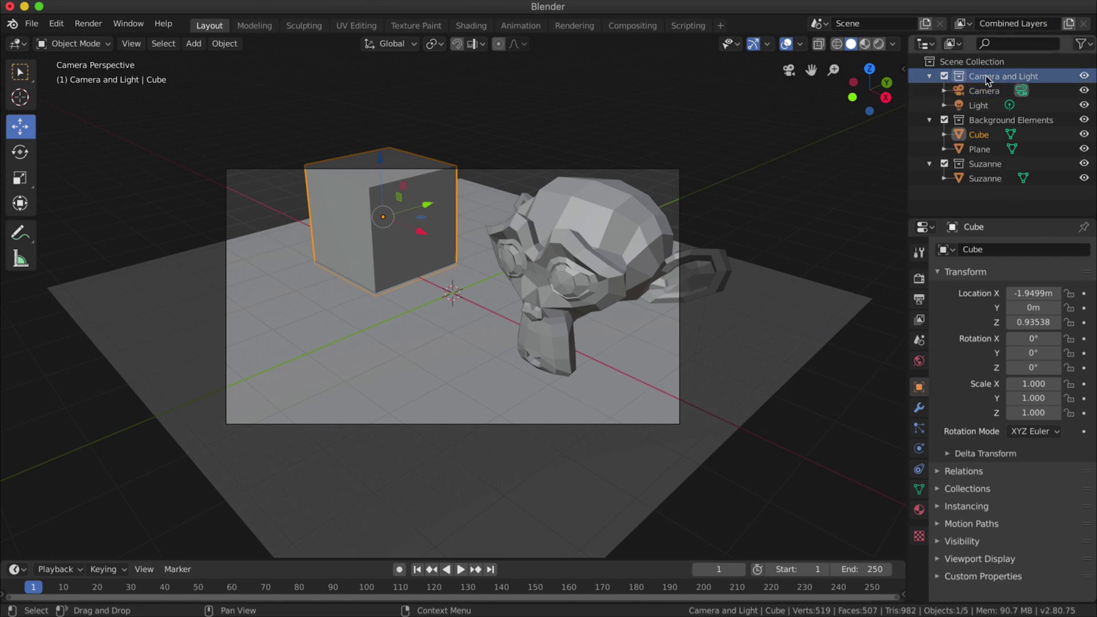
Add a view layer named 'Background Layer' and make it active.
left_click(1069, 25)
left_click(1024, 24)
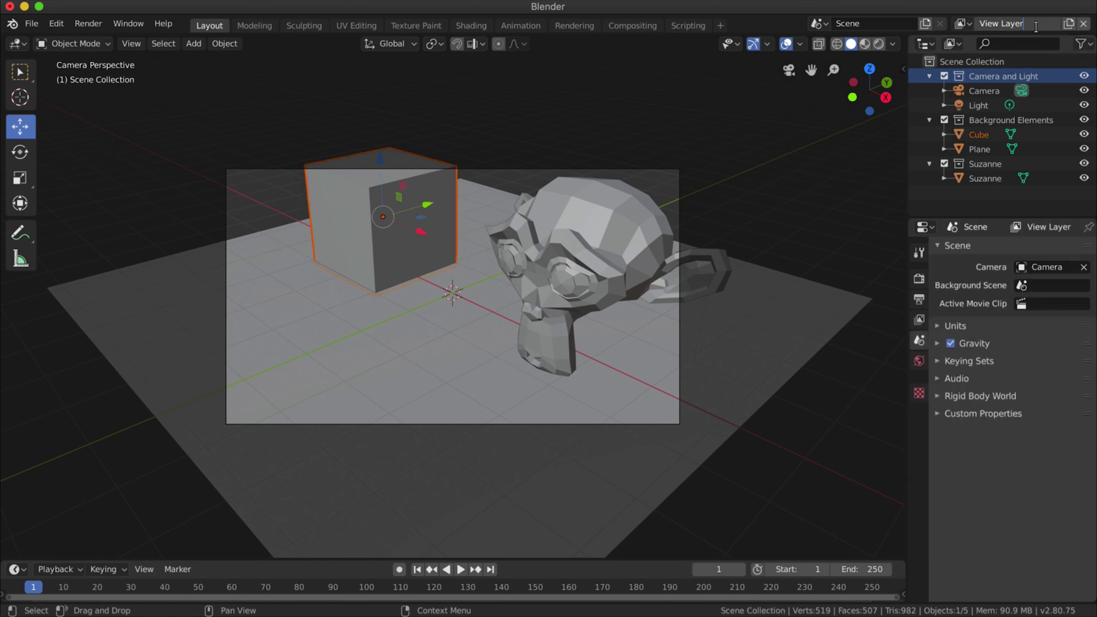
type("Background Layer")
key("Return")
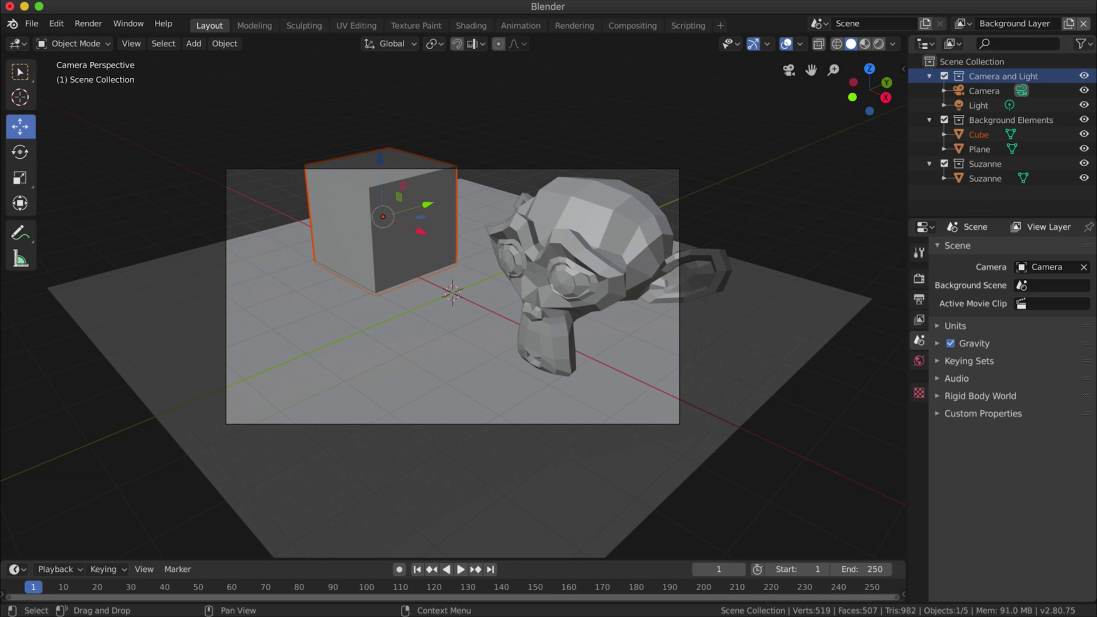
left_click(966, 23)
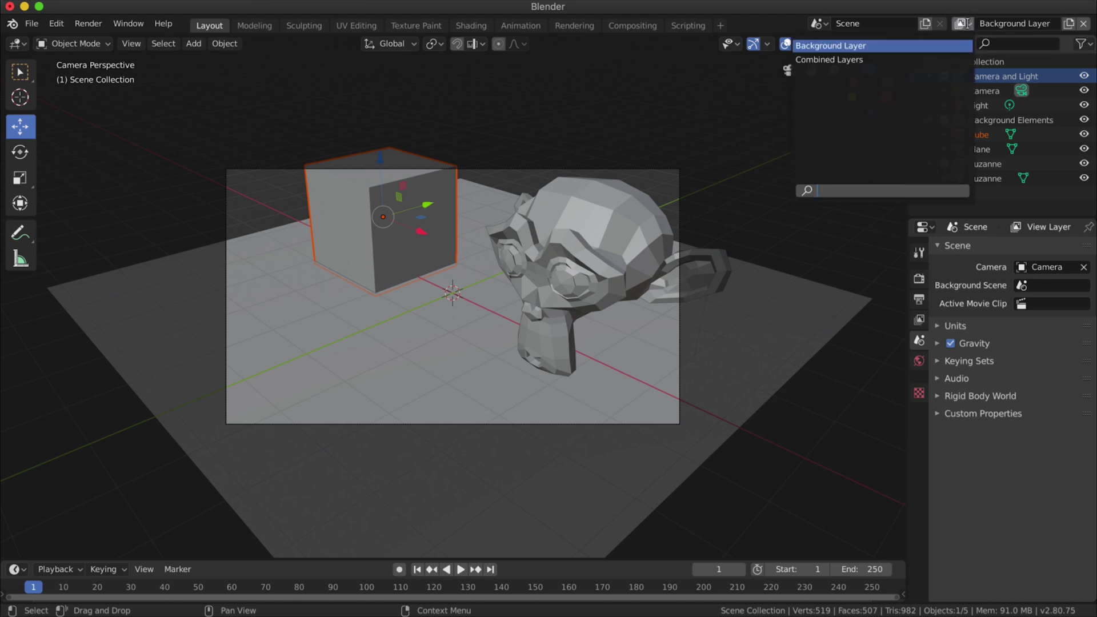
left_click(930, 45)
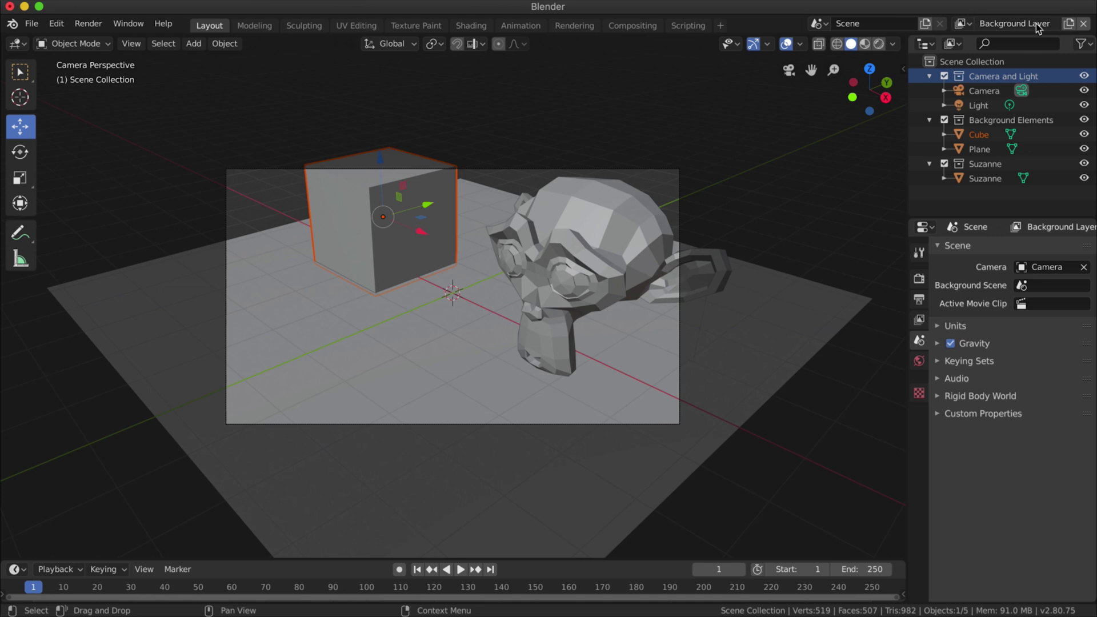
Add a third view layer named 'Suzanne Layer'.
left_click(1069, 24)
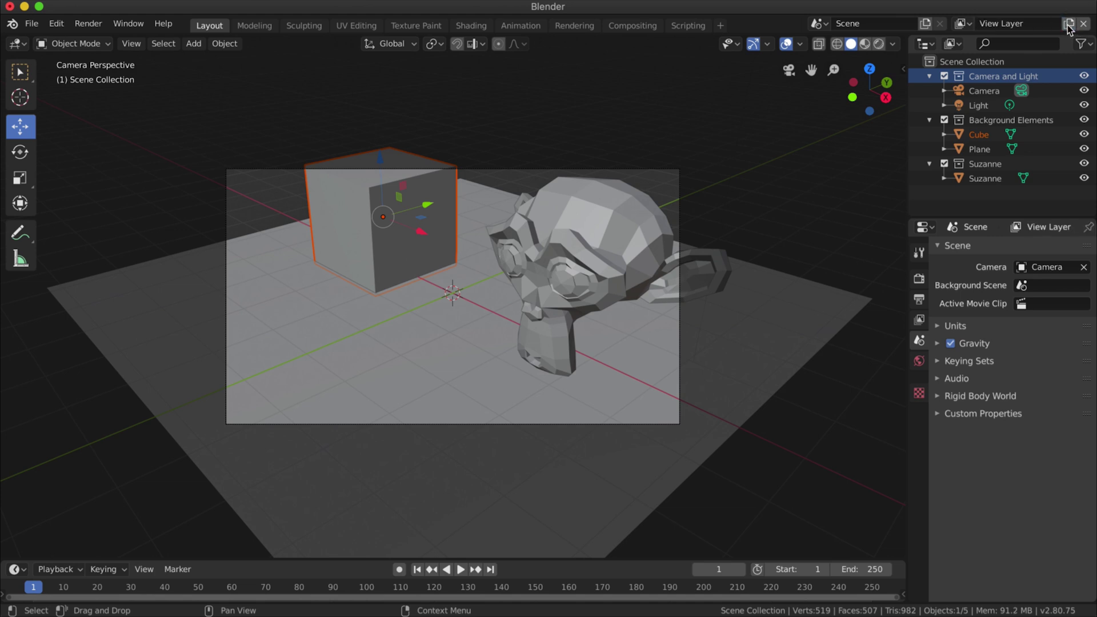
left_click(1029, 24)
key("ctrl+a")
type("Suza")
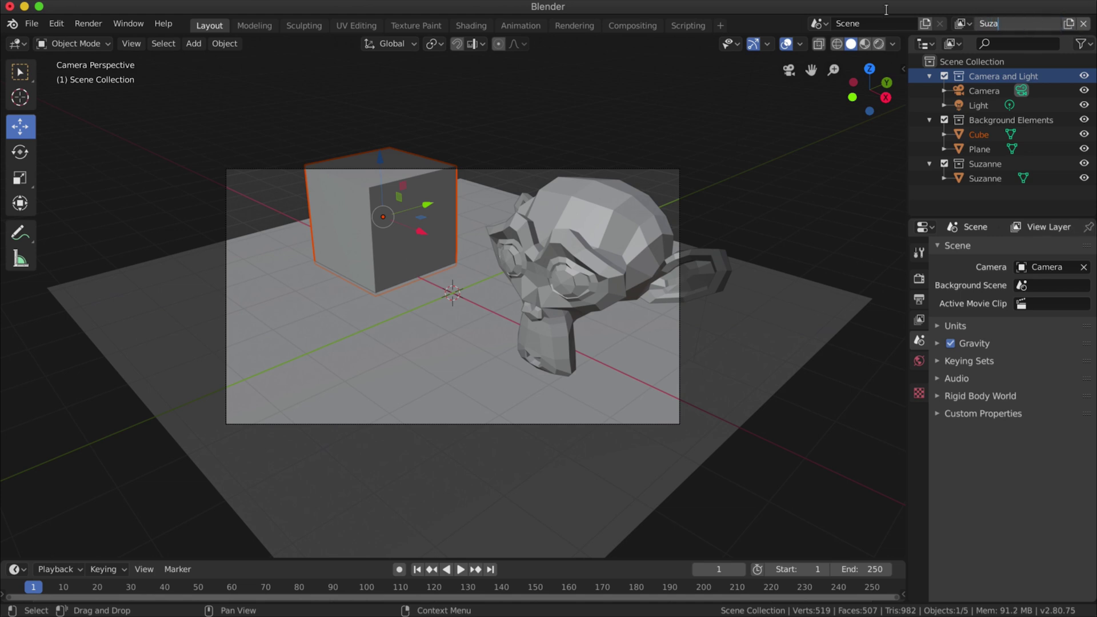
type("nne Layer")
key("Return")
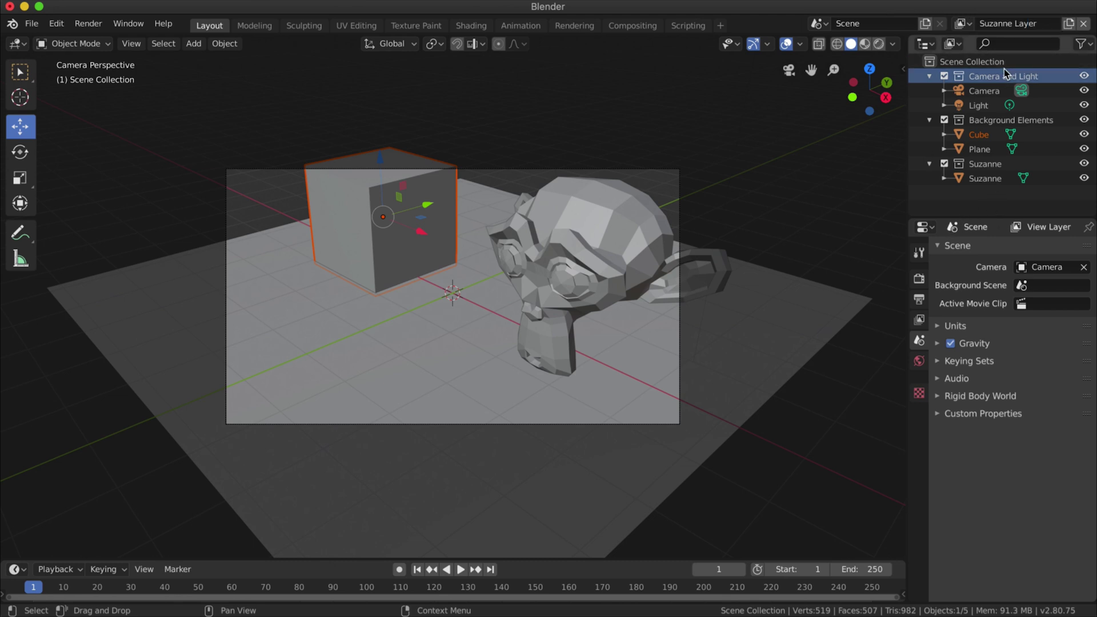
left_click(970, 26)
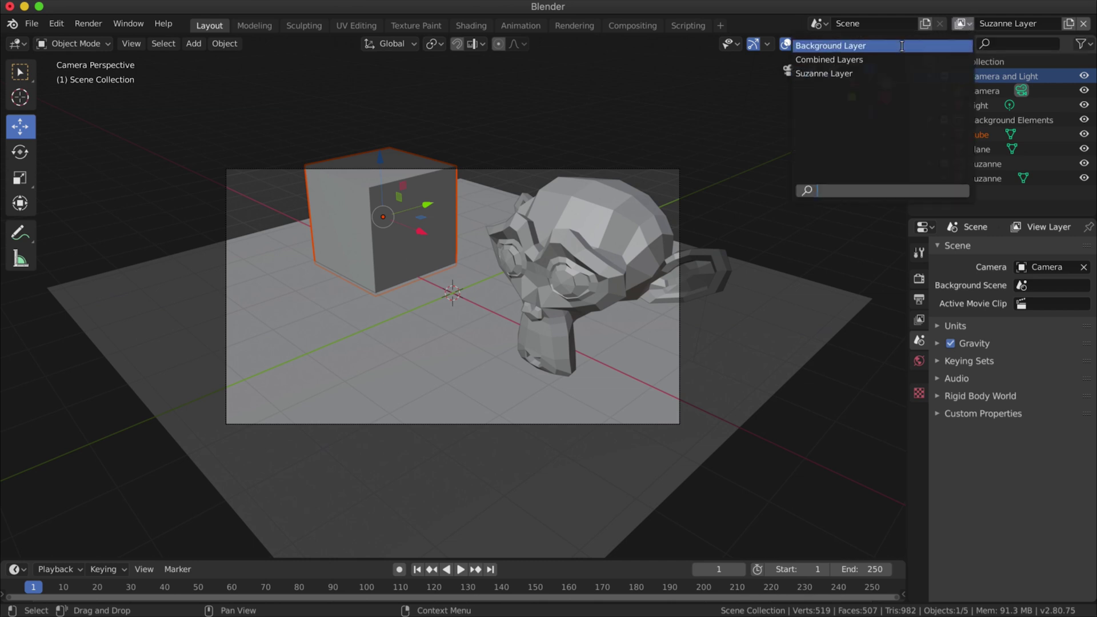
Exclude Suzanne from Background Layer and Background Elements from Suzanne Layer.
left_click(859, 47)
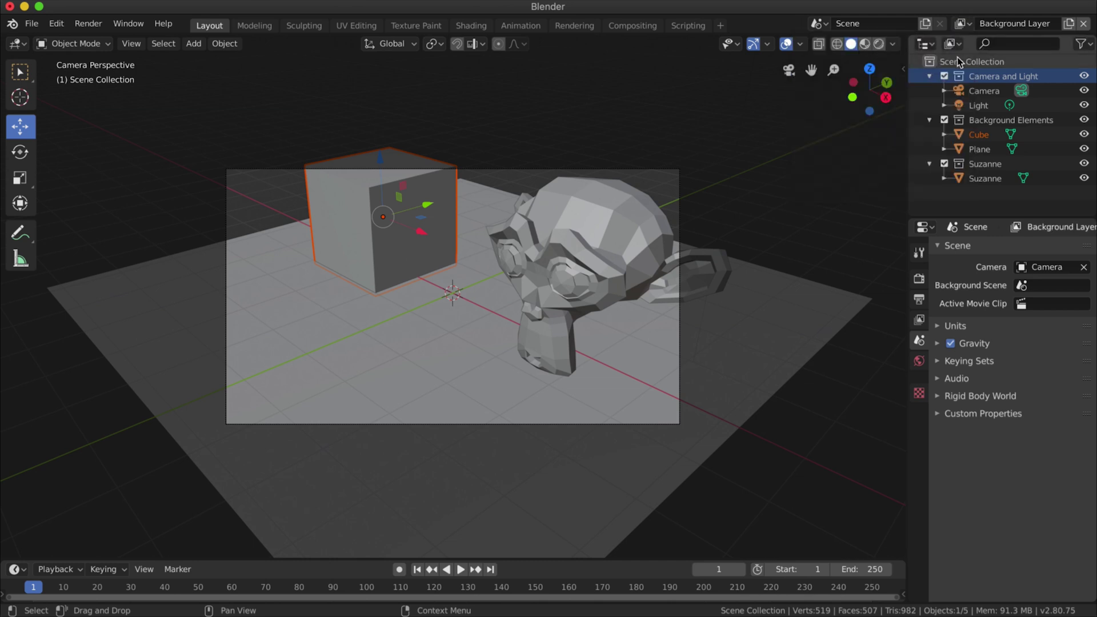
left_click(945, 164)
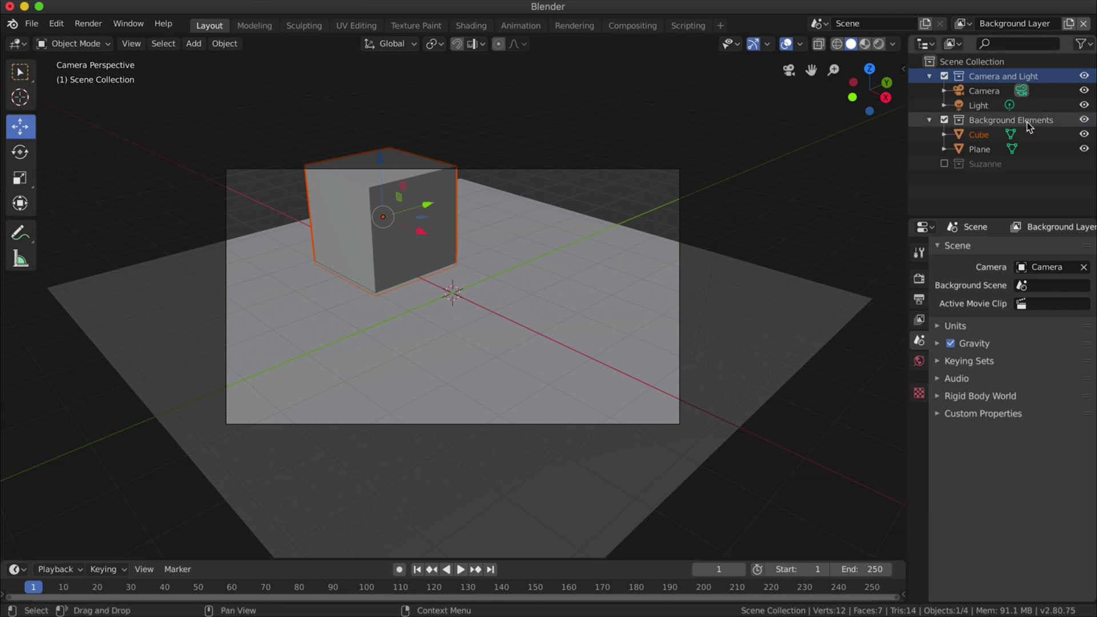
left_click(969, 23)
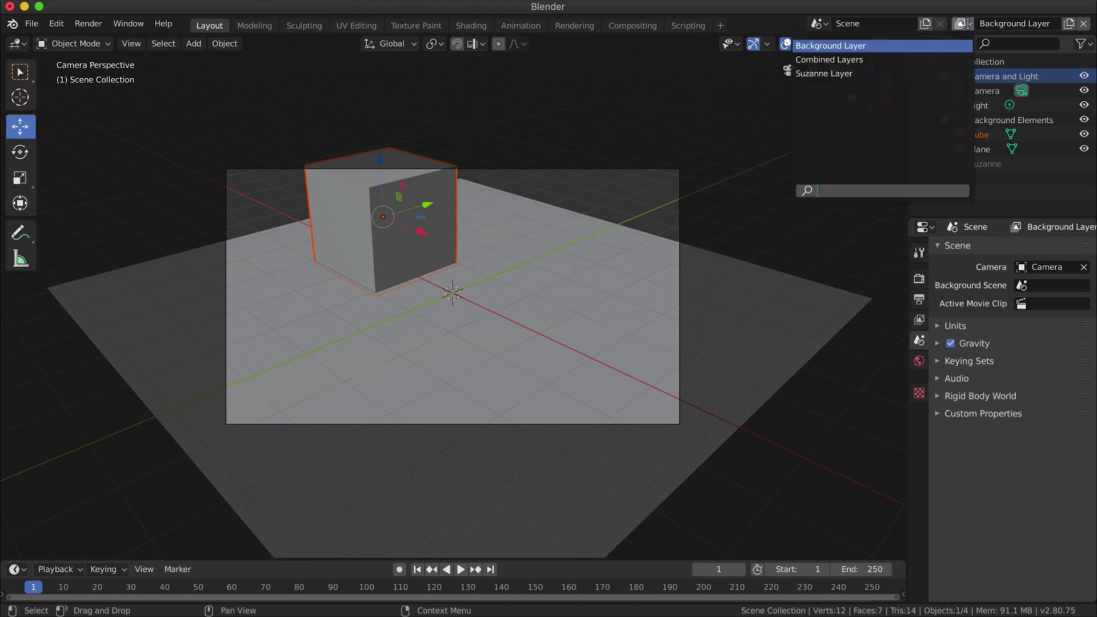
left_click(836, 73)
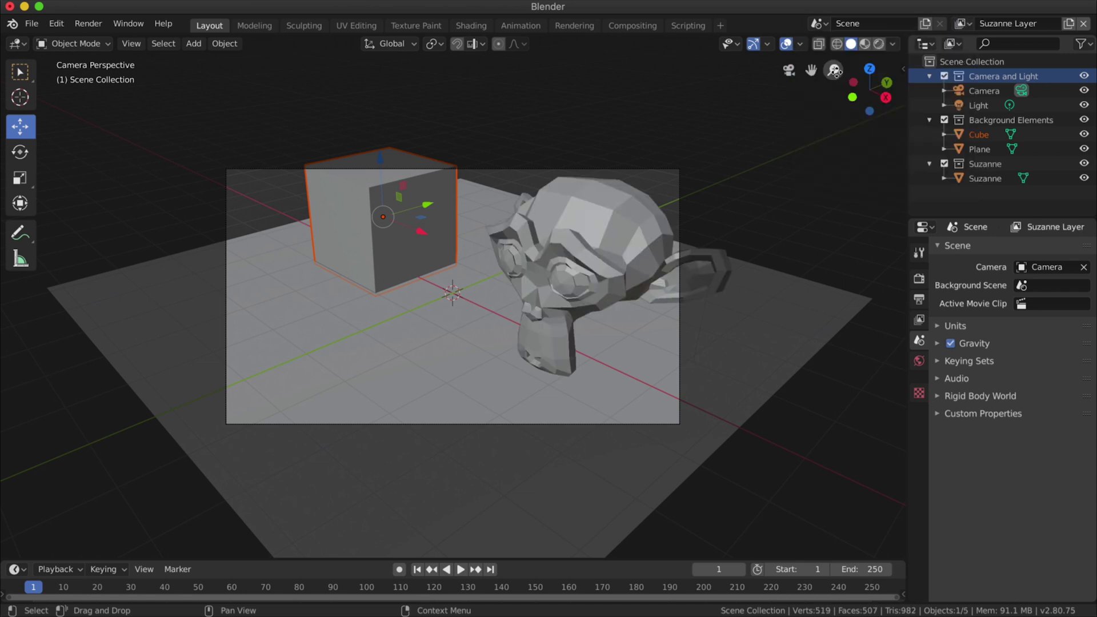
left_click(945, 120)
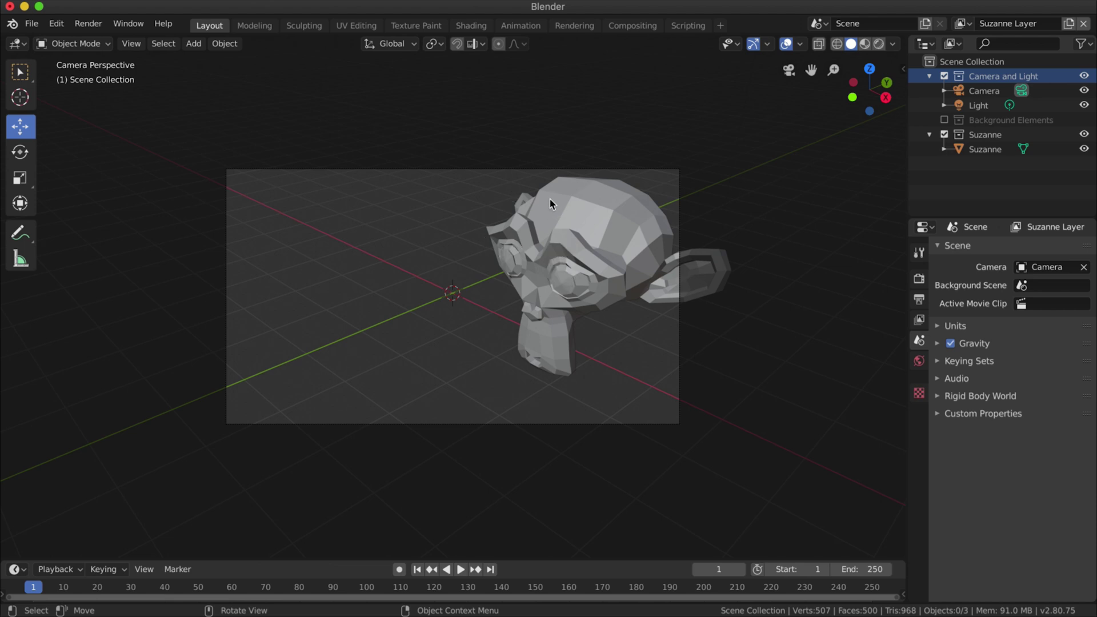
Set the render engine to Cycles and enable Film > Transparent.
left_click(920, 282)
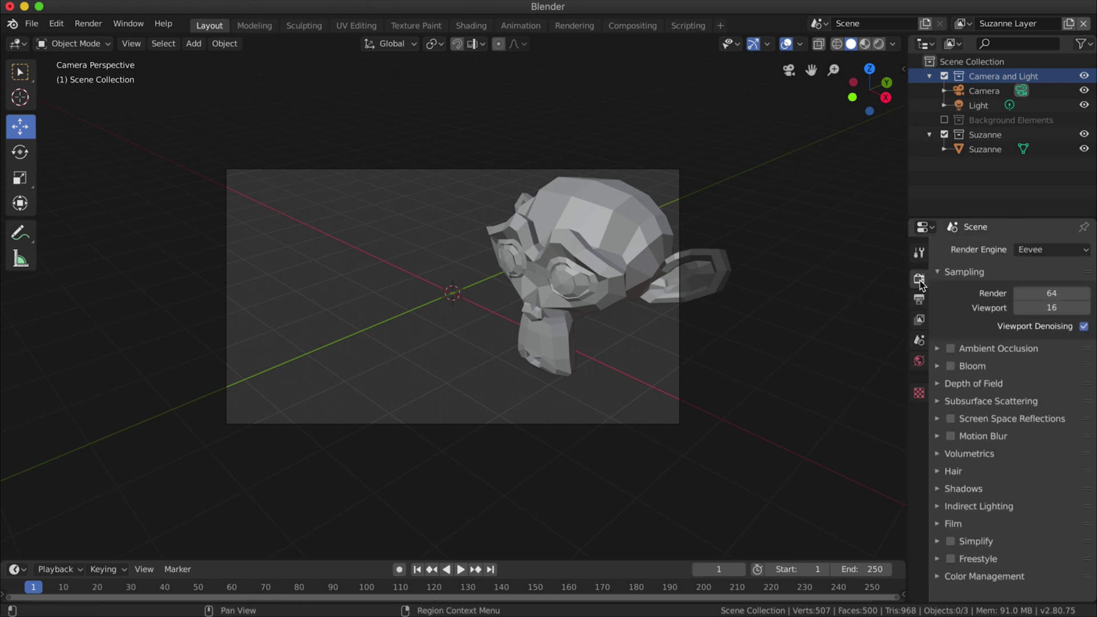
left_click(1042, 251)
left_click(1034, 299)
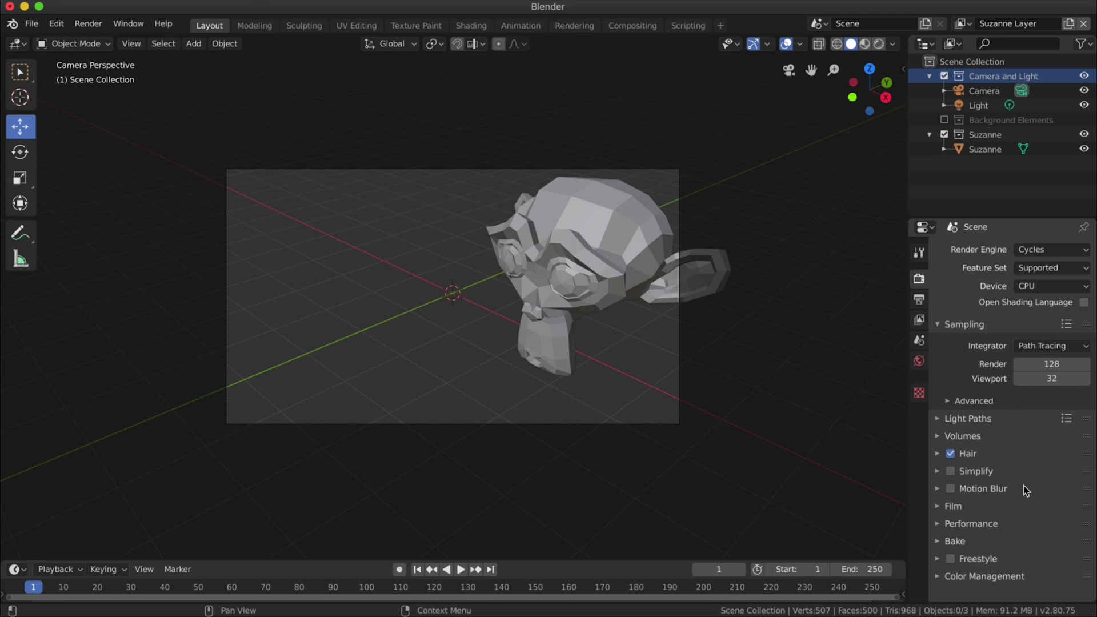
left_click(942, 506)
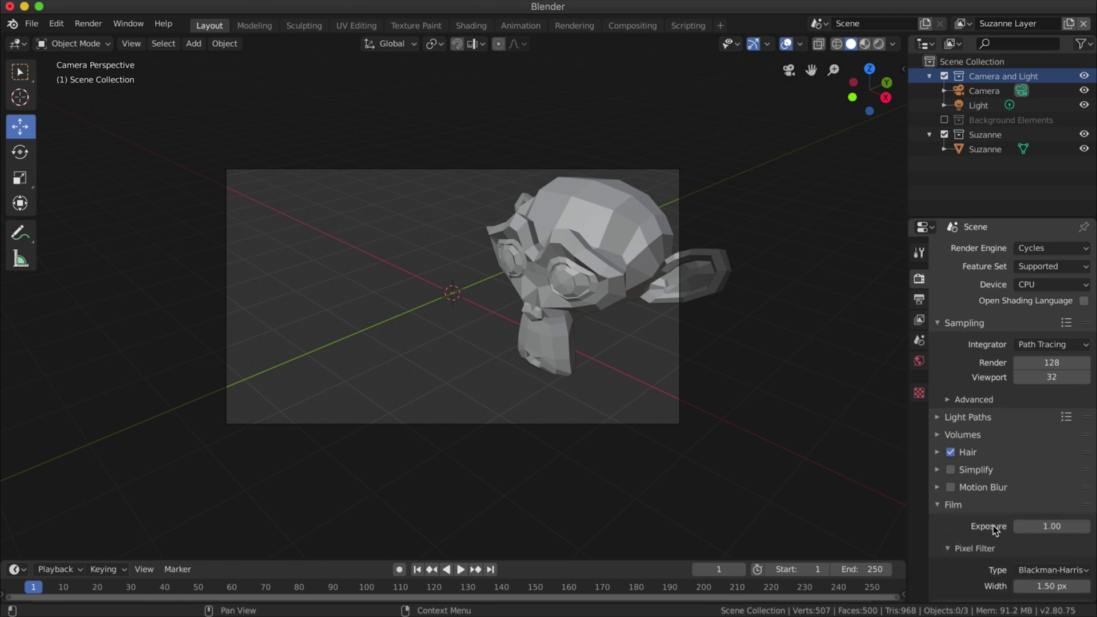
scroll(993, 526, "down", 5)
left_click(960, 482)
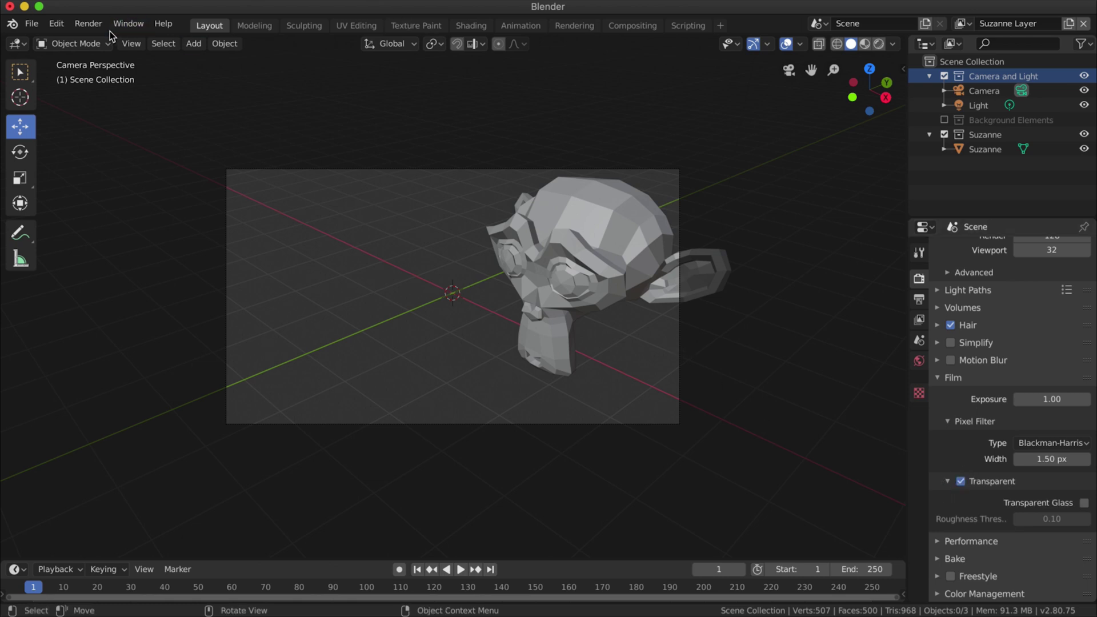
left_click(88, 24)
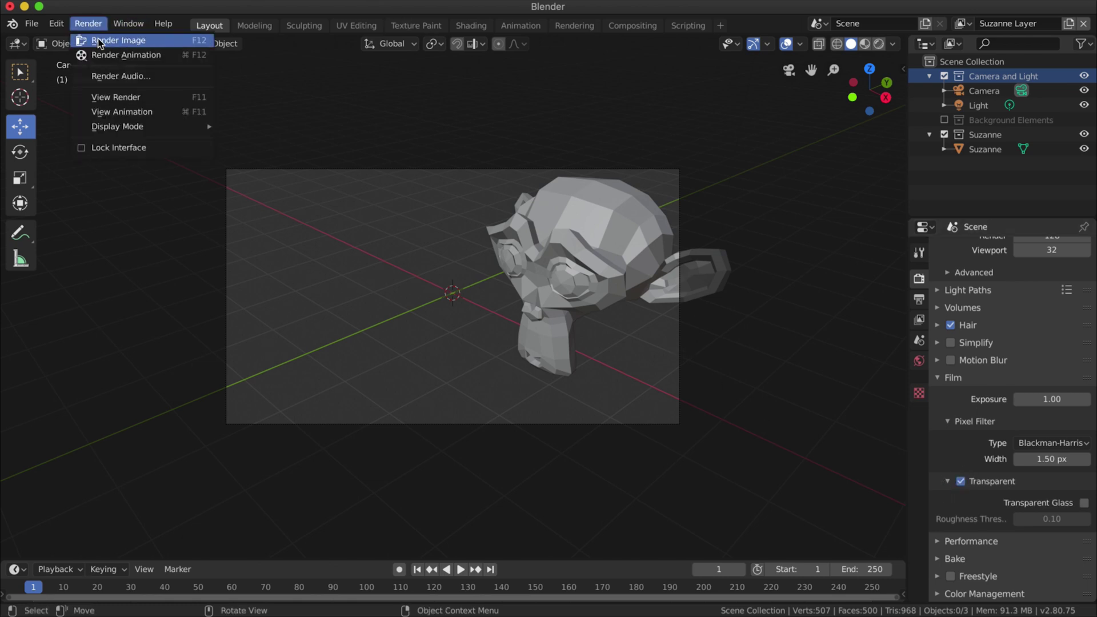
Render the current frame and display the Suzanne Layer result.
left_click(98, 43)
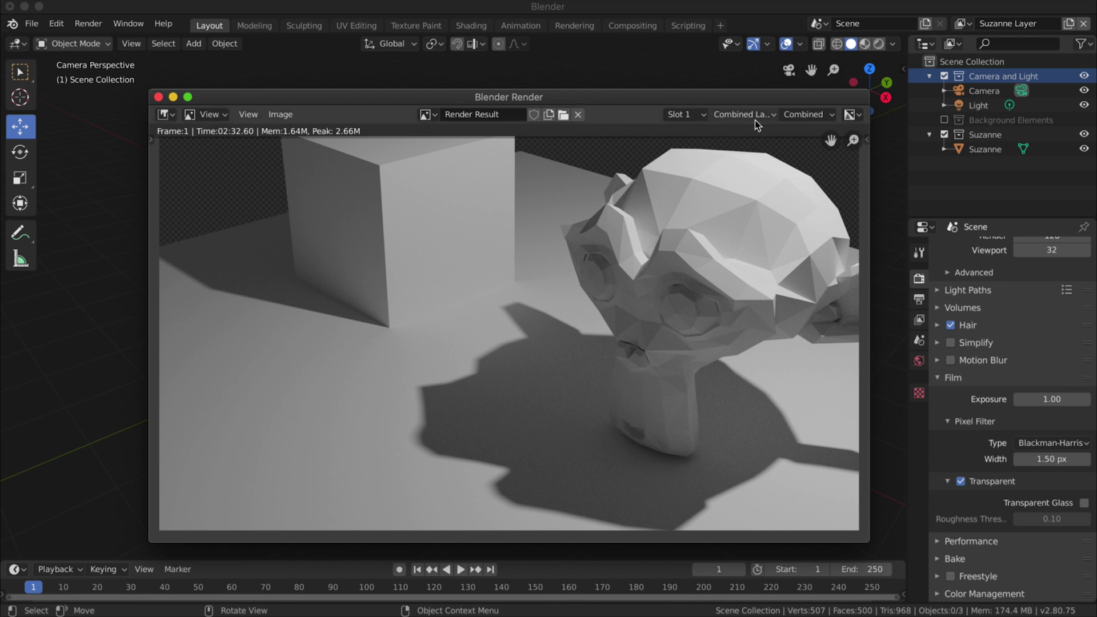
left_click(769, 116)
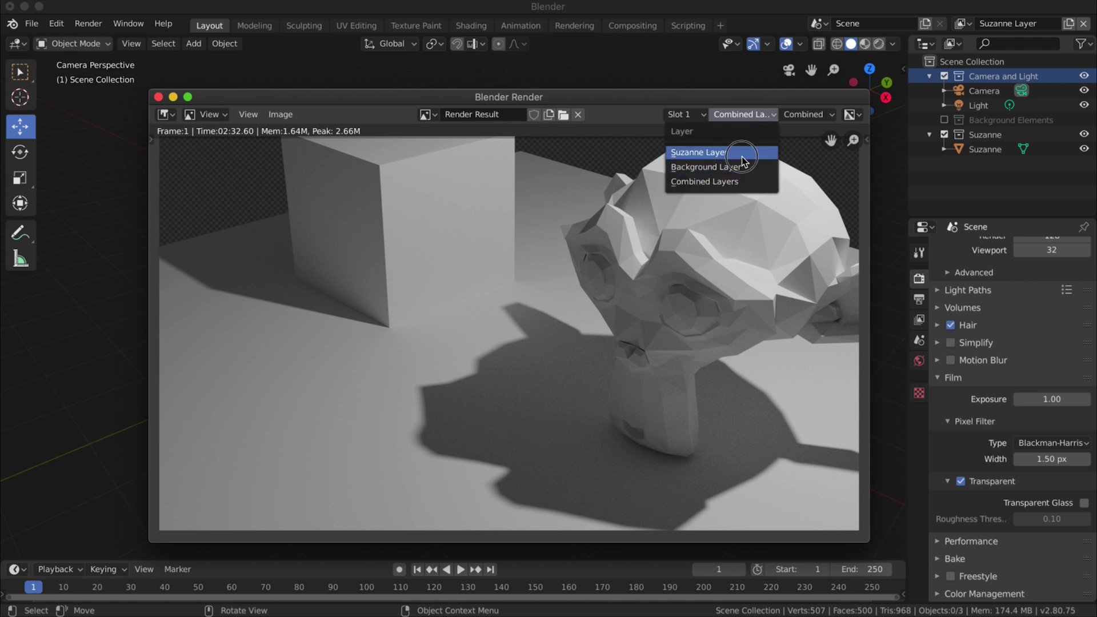
left_click(743, 153)
Switch the render view to the Background Layer, then back to Combined Layers.
left_click(769, 116)
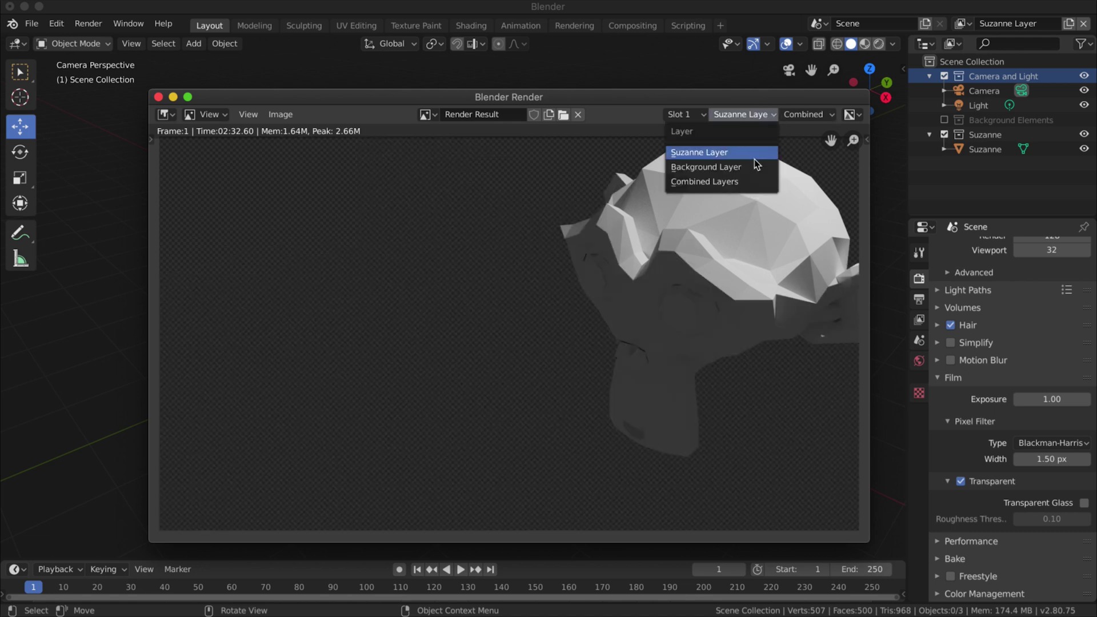
left_click(762, 167)
left_click(766, 114)
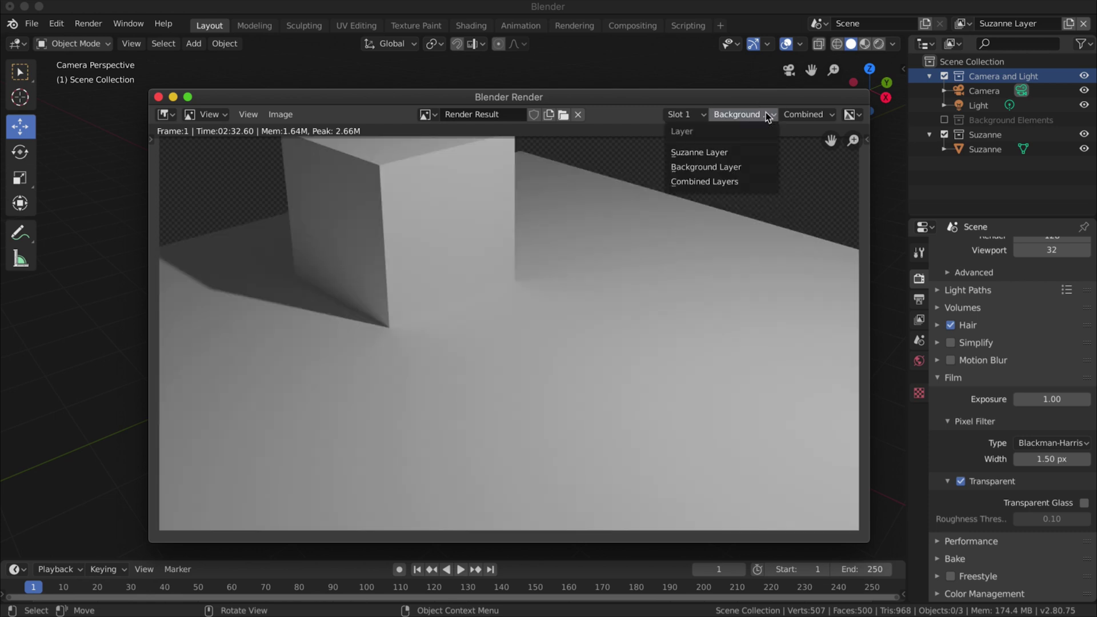
left_click(745, 181)
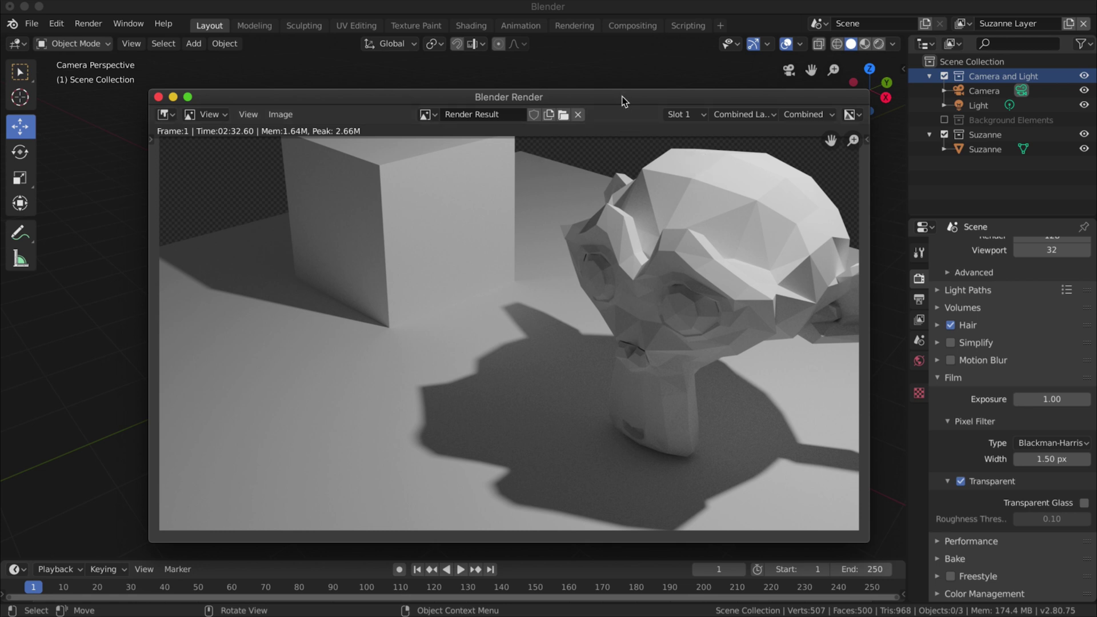
left_click_drag(622, 101, 620, 91)
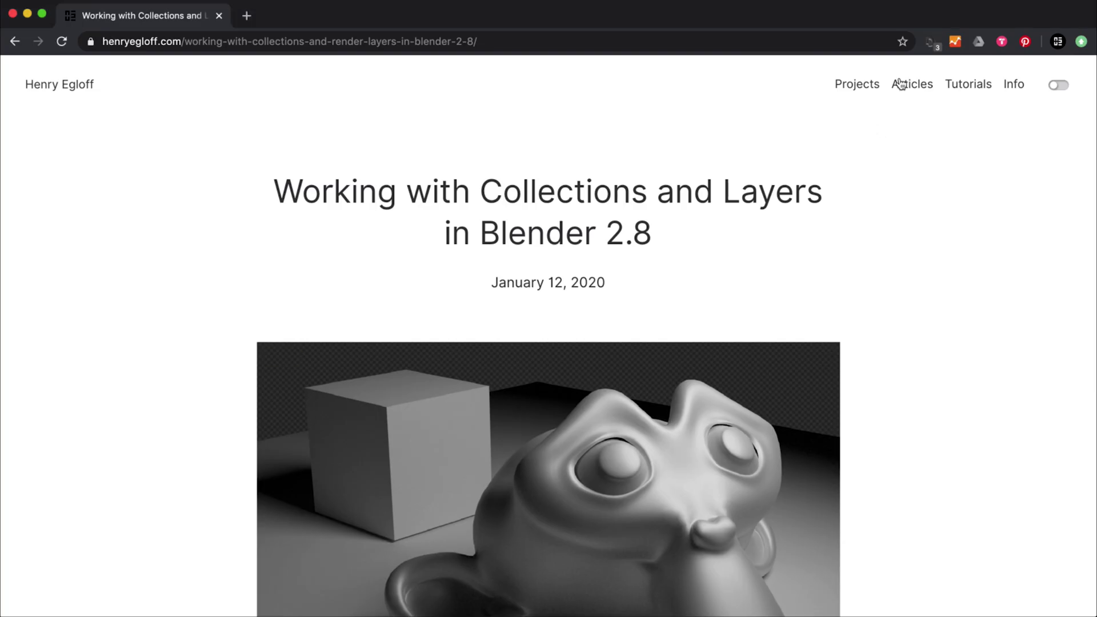
Go to the website's Projects page and browse thumbnails like Crystalline and Mirror Message.
left_click(857, 84)
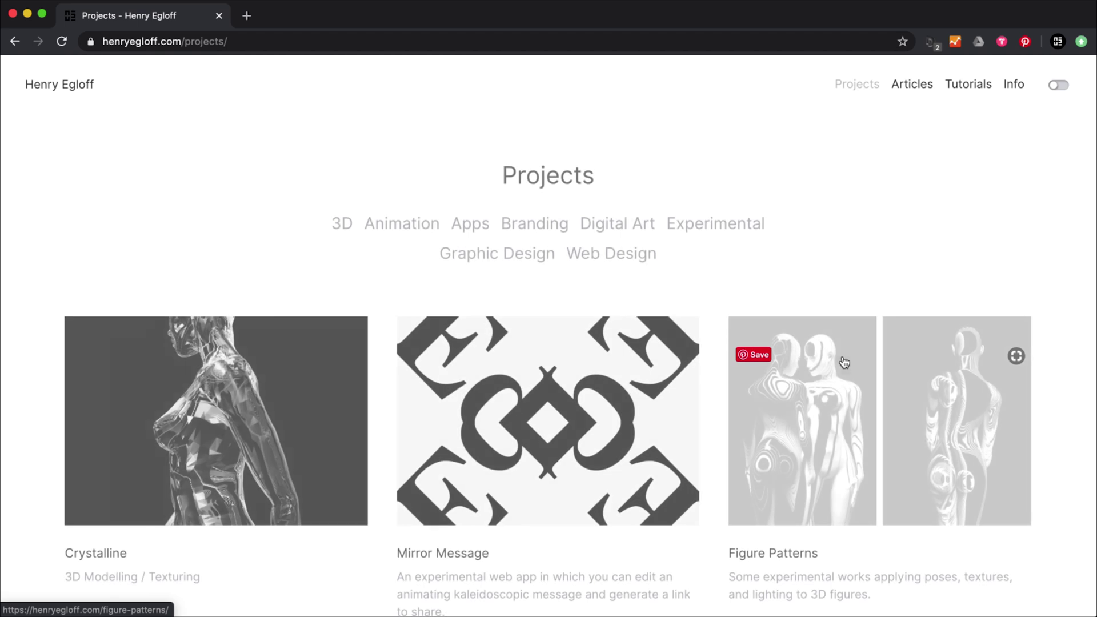
scroll(845, 360, "down", 8)
scroll(846, 361, "down", 4)
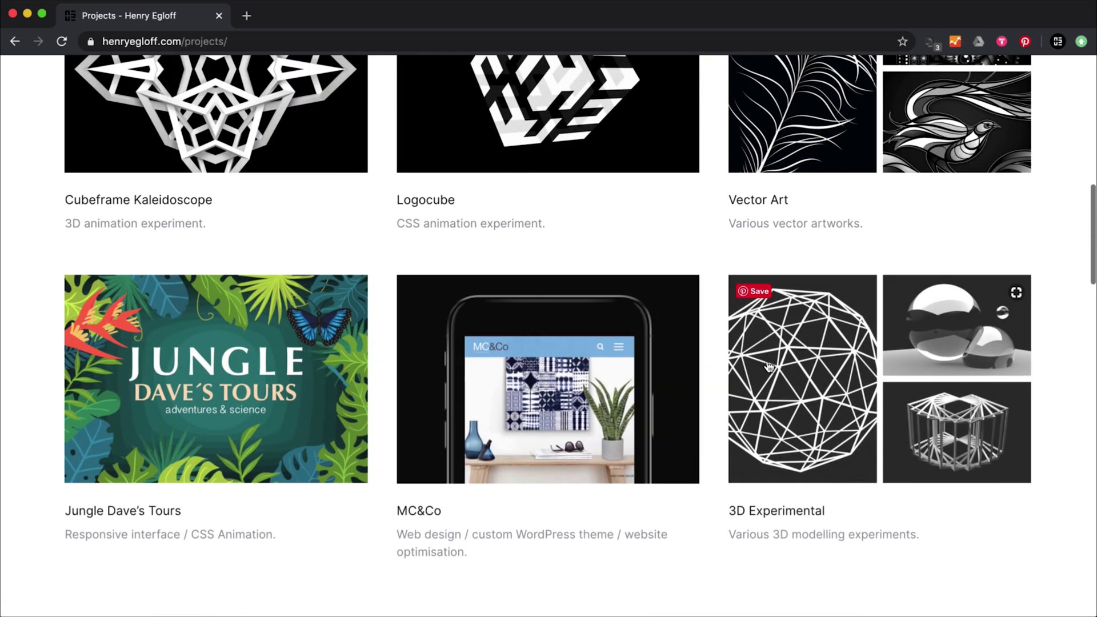
scroll(713, 365, "up", 12)
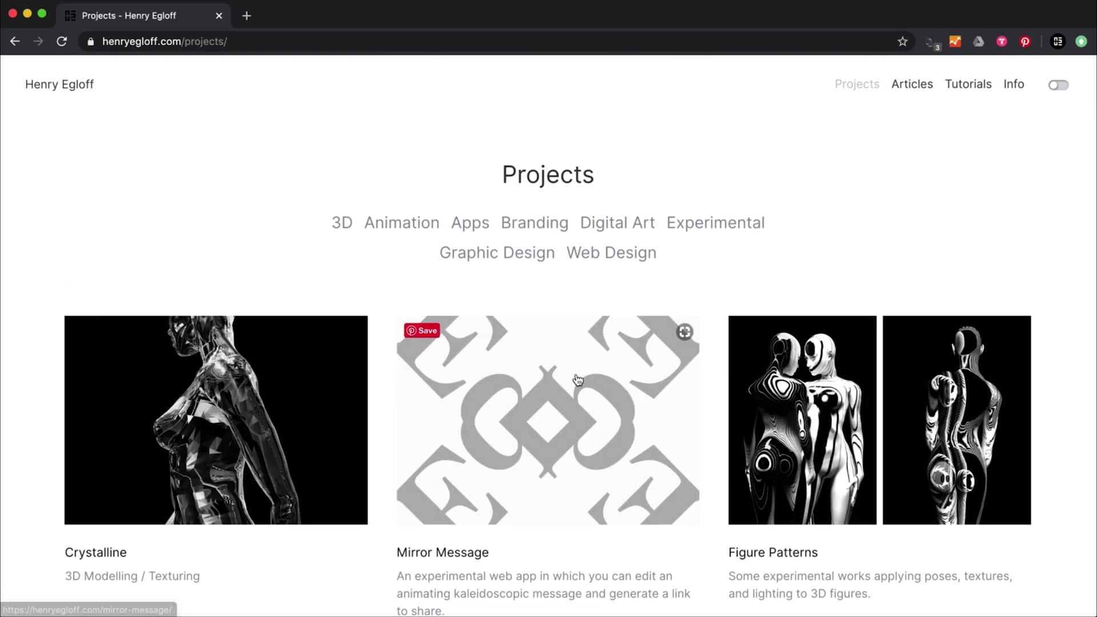
scroll(429, 411, "down", 7)
scroll(921, 369, "up", 7)
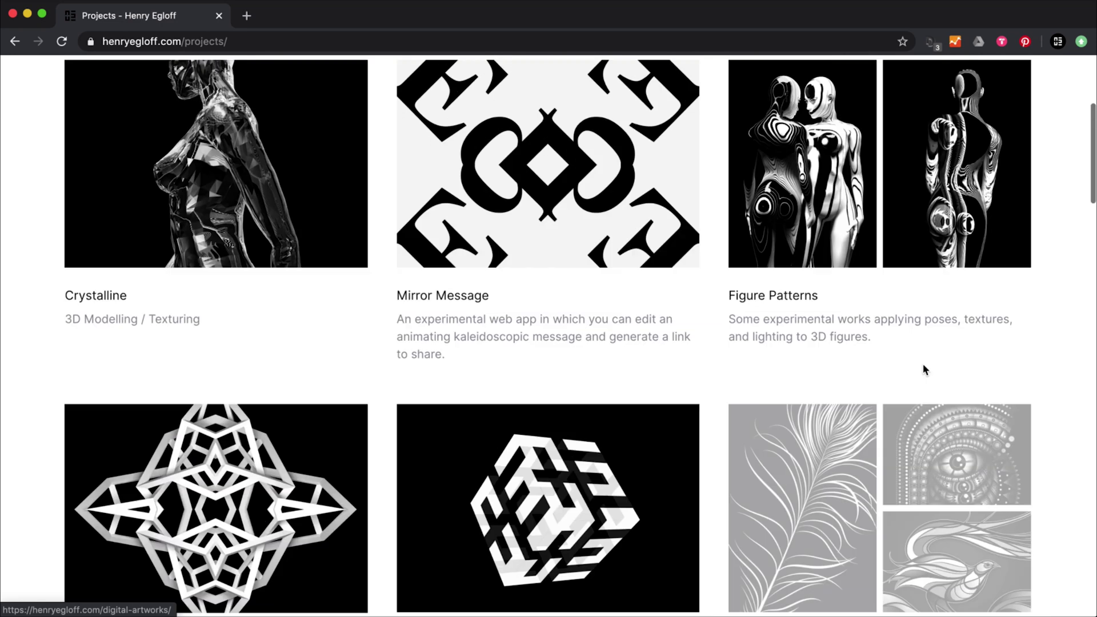